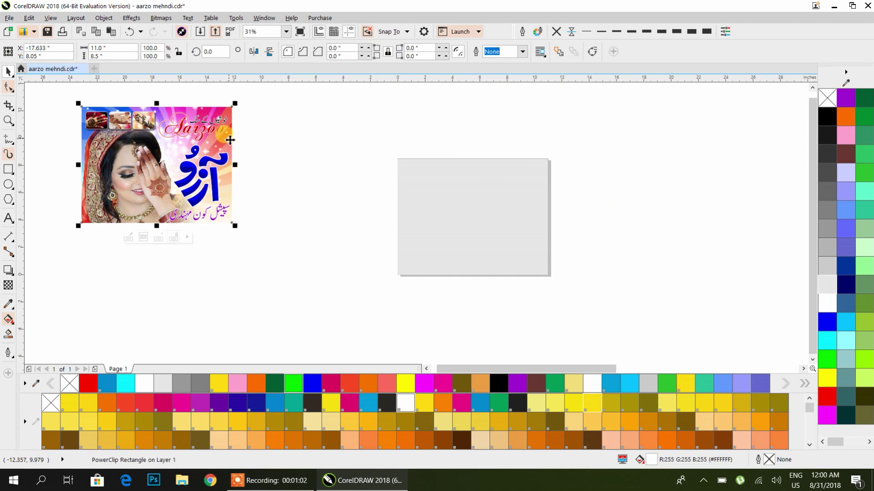
pyautogui.click(274, 213)
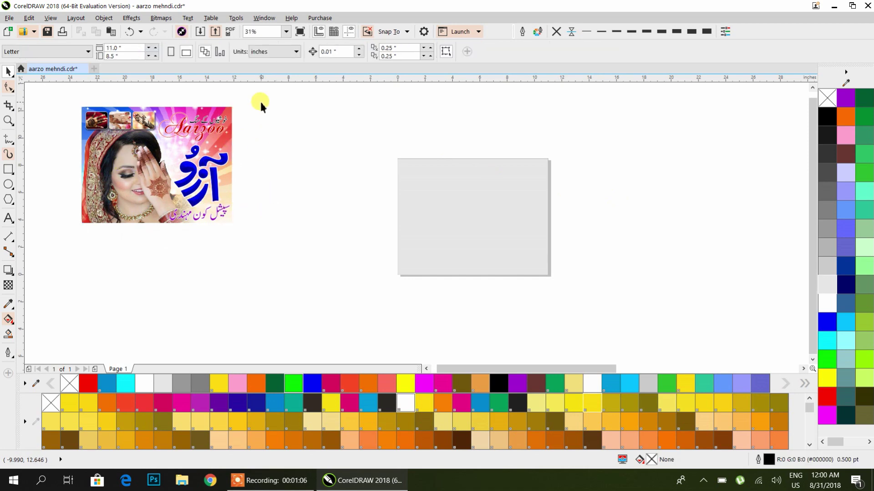
pyautogui.rightClick(292, 153)
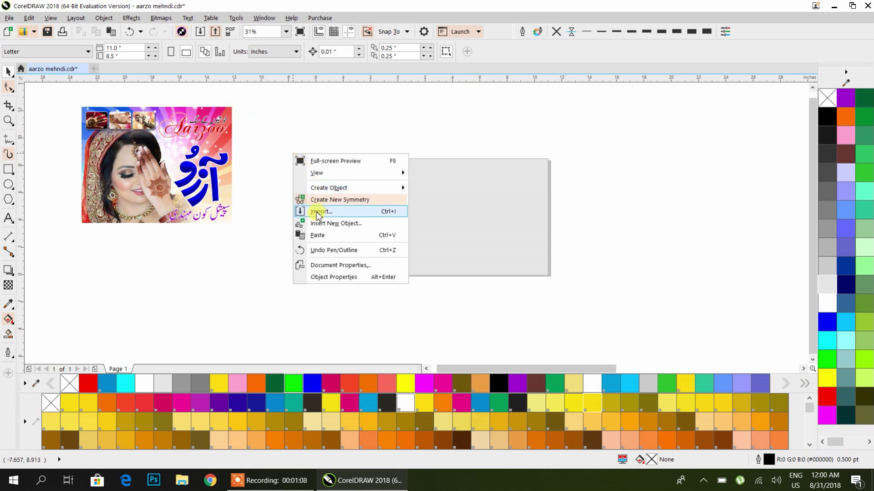
pyautogui.click(247, 249)
# Move the complete mehndi design closer to the blank page, just beside its left edge
pyautogui.click(148, 186)
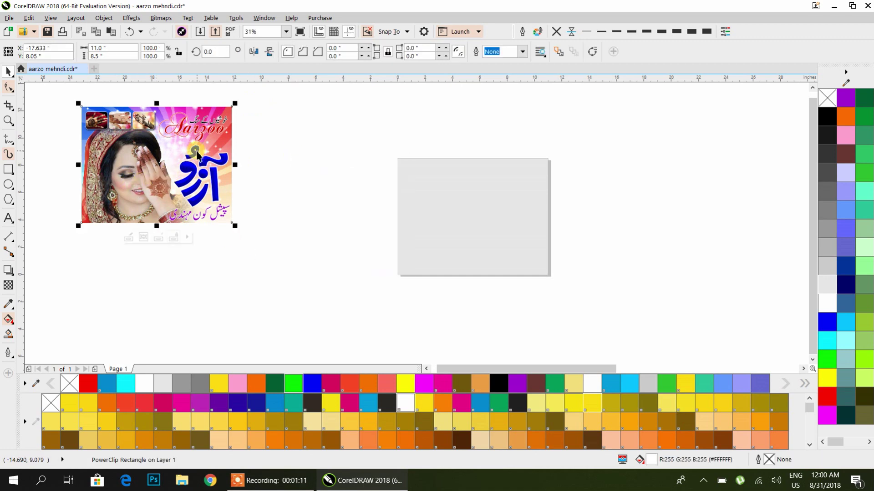
pyautogui.scroll(-1, 196, 152)
pyautogui.moveTo(227, 109); pyautogui.dragTo(119, 209)
pyautogui.moveTo(166, 166); pyautogui.dragTo(275, 197)
pyautogui.click(257, 225)
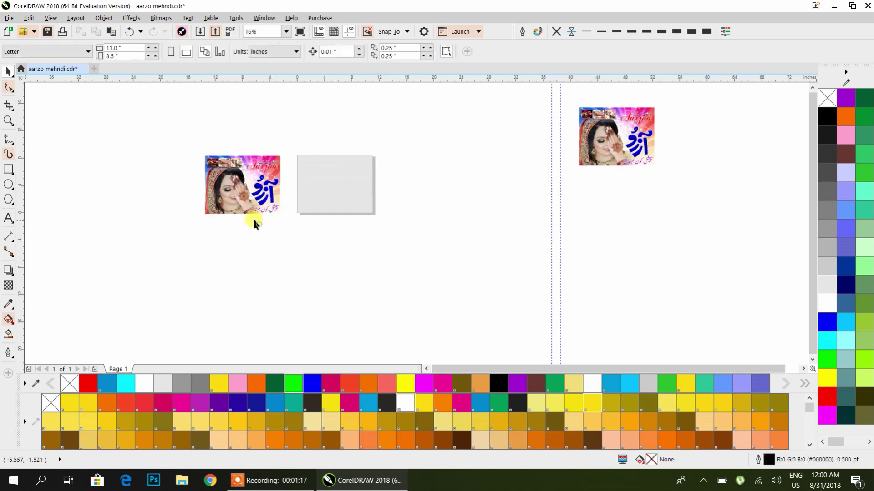
# Move the PowerClip background frame off the design and extract its contents
pyautogui.moveTo(221, 209); pyautogui.dragTo(136, 214)
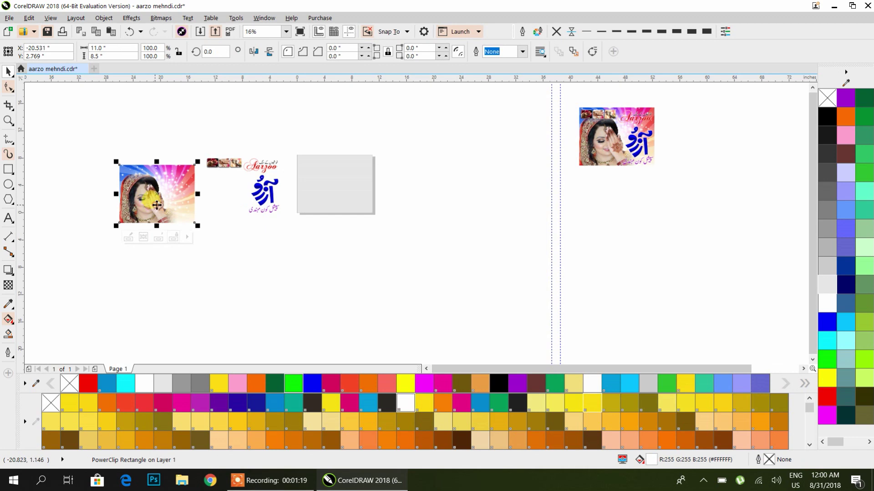
pyautogui.rightClick(156, 205)
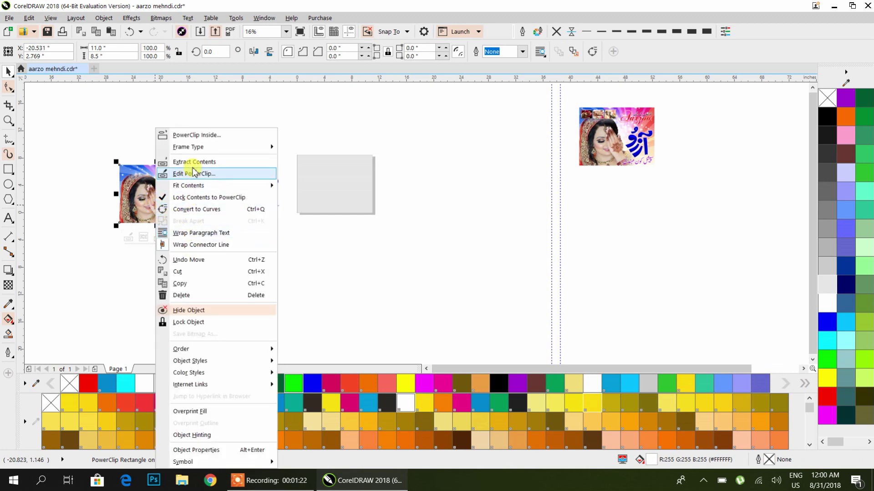
pyautogui.click(214, 162)
# Separate the extracted bride photo from the PowerClip frame and delete the empty frame
pyautogui.moveTo(167, 167); pyautogui.dragTo(222, 240)
pyautogui.moveTo(170, 193); pyautogui.dragTo(122, 232)
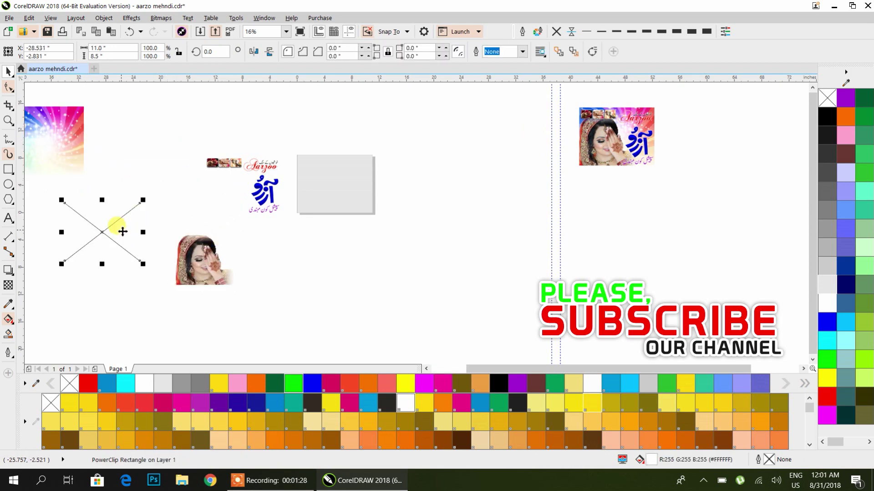
pyautogui.press('Delete')
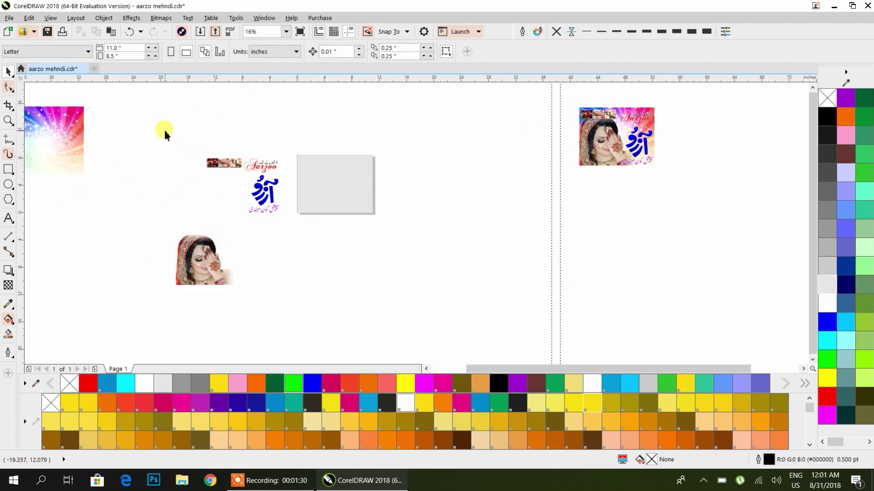
# Extract the hand photos from the three small rounded PowerClip frames
pyautogui.scroll(5, 210, 162)
pyautogui.click(212, 165)
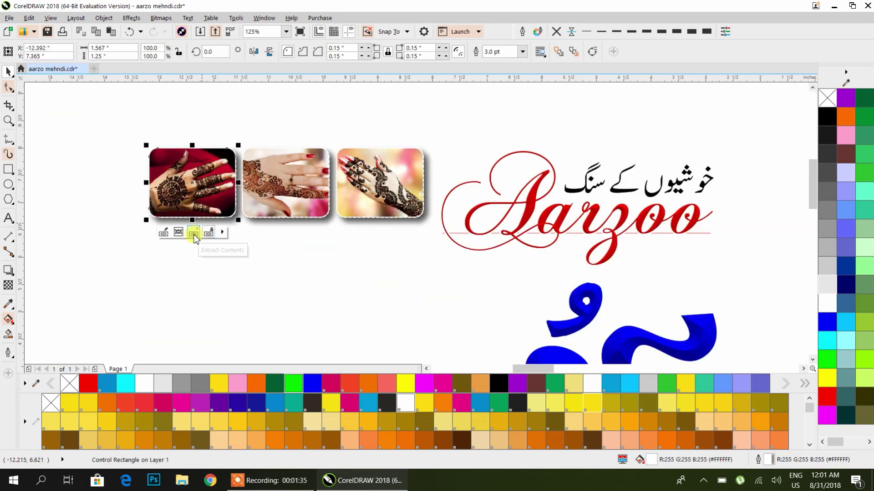
pyautogui.click(194, 234)
pyautogui.rightClick(267, 203)
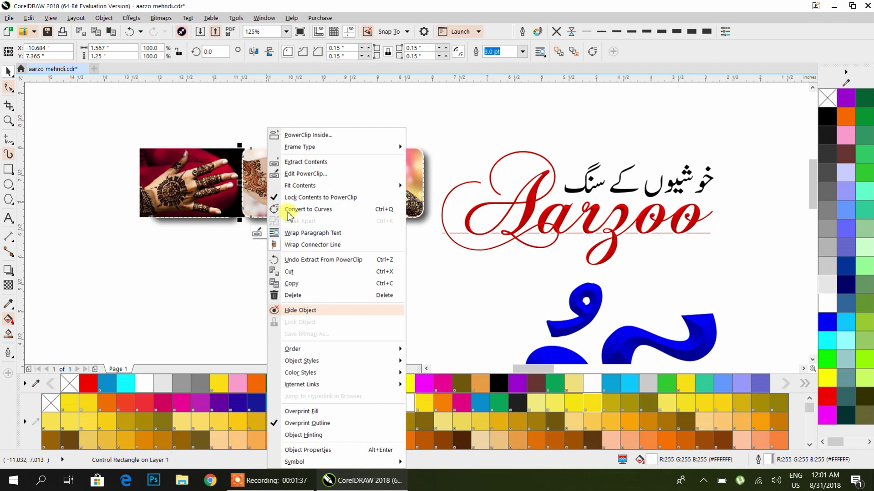
pyautogui.click(306, 162)
pyautogui.rightClick(363, 191)
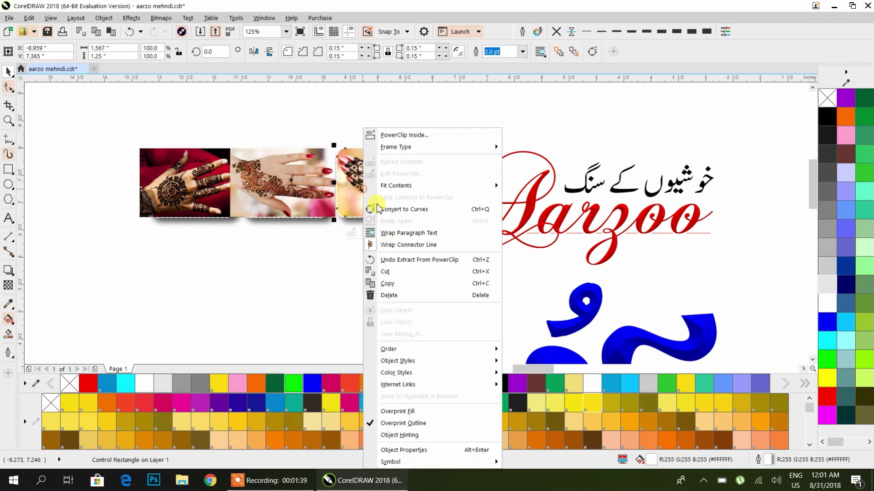
pyautogui.click(394, 162)
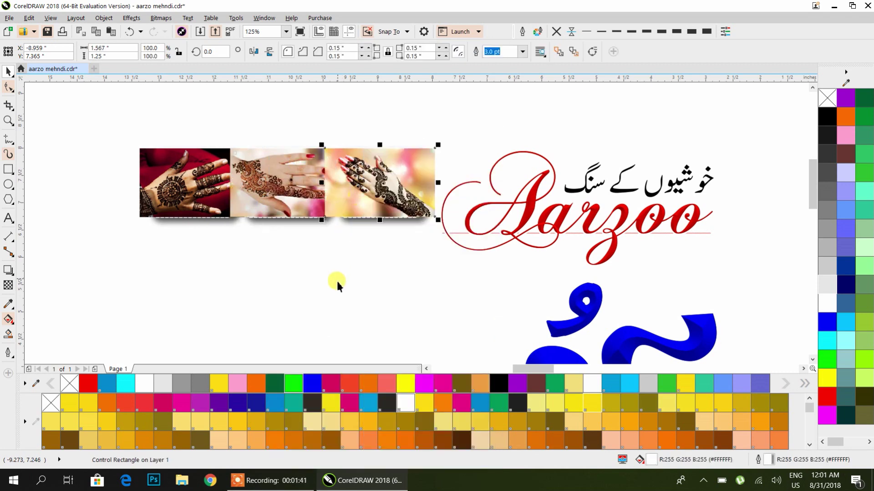
# Move the three hand photos off their rounded frames and delete the empty frames with their shadows
pyautogui.moveTo(284, 182); pyautogui.dragTo(285, 89)
pyautogui.moveTo(205, 174); pyautogui.dragTo(164, 108)
pyautogui.moveTo(402, 163); pyautogui.dragTo(478, 106)
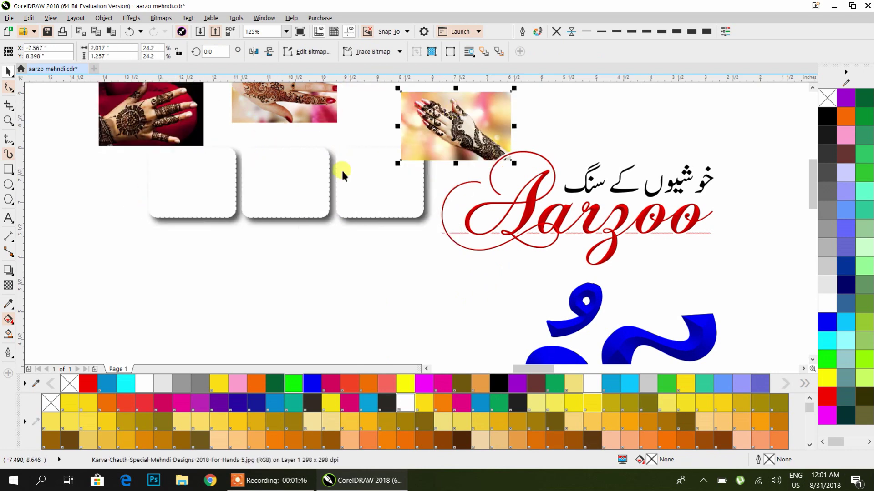
pyautogui.moveTo(52, 109); pyautogui.dragTo(369, 223)
pyautogui.moveTo(452, 252); pyautogui.dragTo(444, 257)
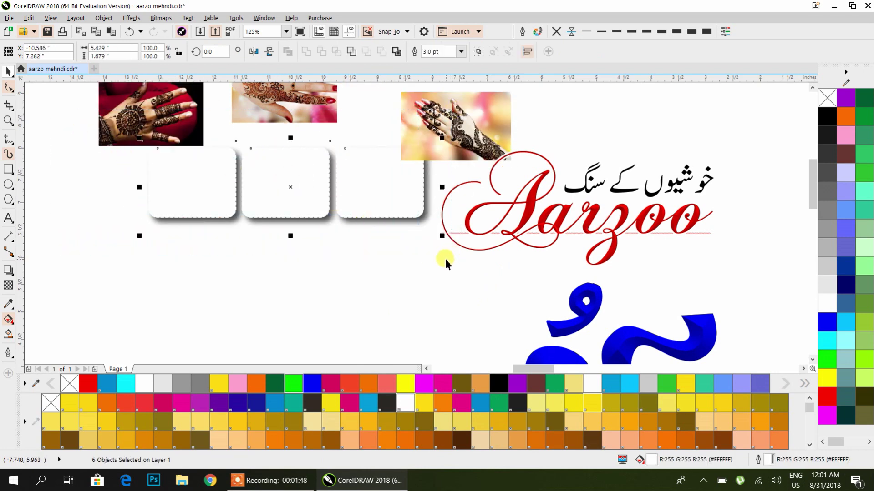
pyautogui.press('Delete')
# Move the large blue Urdu title away from the other lettering and delete its bevel effect
pyautogui.scroll(-5, 444, 259)
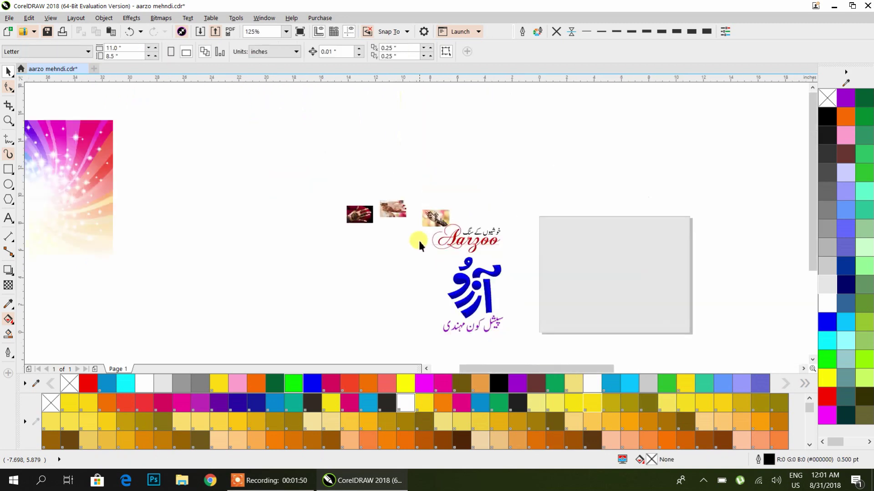
pyautogui.click(393, 234)
pyautogui.moveTo(392, 234); pyautogui.dragTo(276, 246)
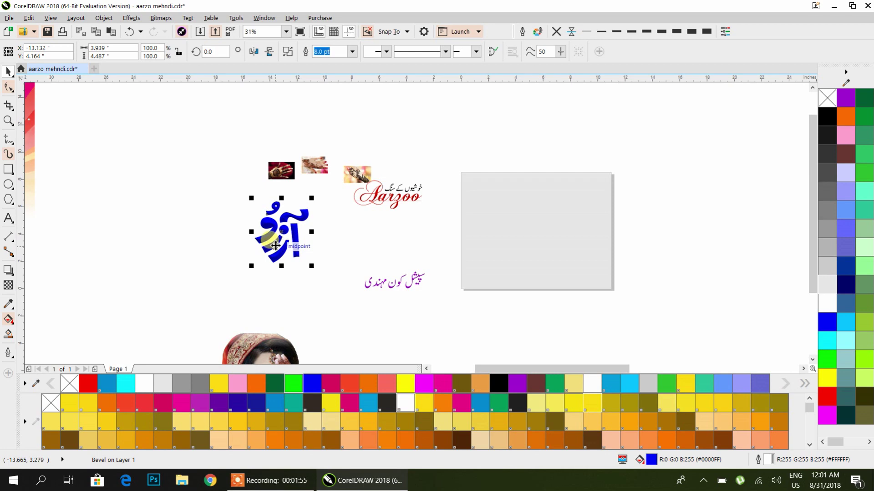
pyautogui.moveTo(275, 245); pyautogui.dragTo(216, 283)
pyautogui.click(342, 254)
pyautogui.press('Delete')
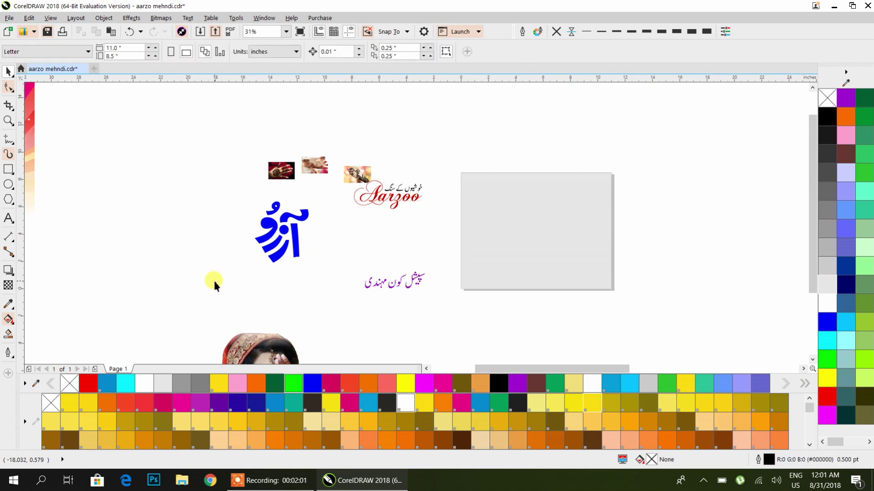
# Move the bride photo farther left, clear of the lettering
pyautogui.scroll(-2, 369, 282)
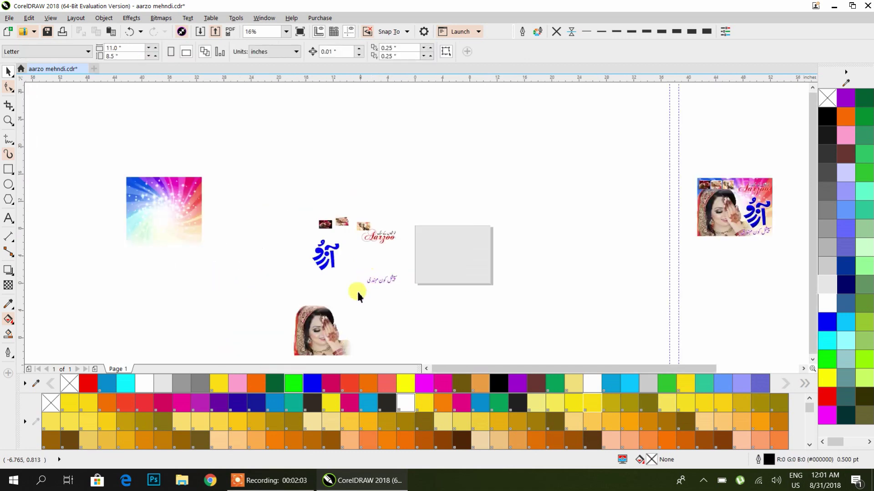
pyautogui.moveTo(303, 256); pyautogui.dragTo(248, 260)
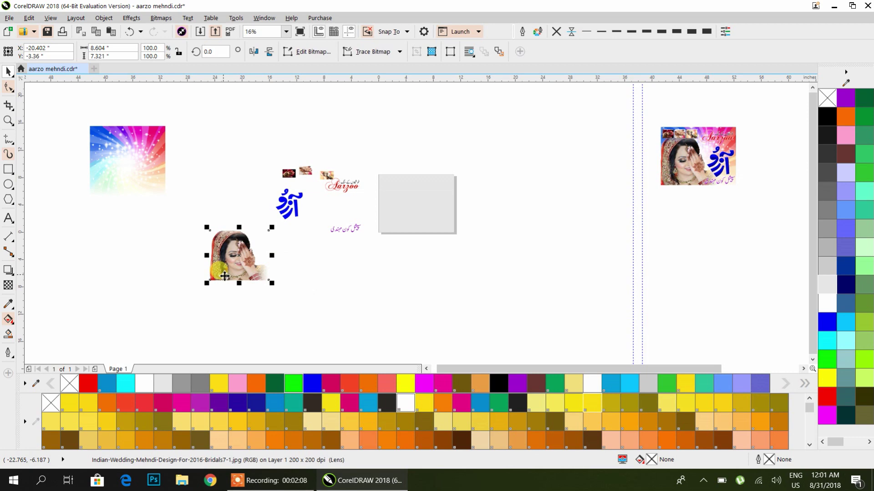
pyautogui.scroll(2, 225, 276)
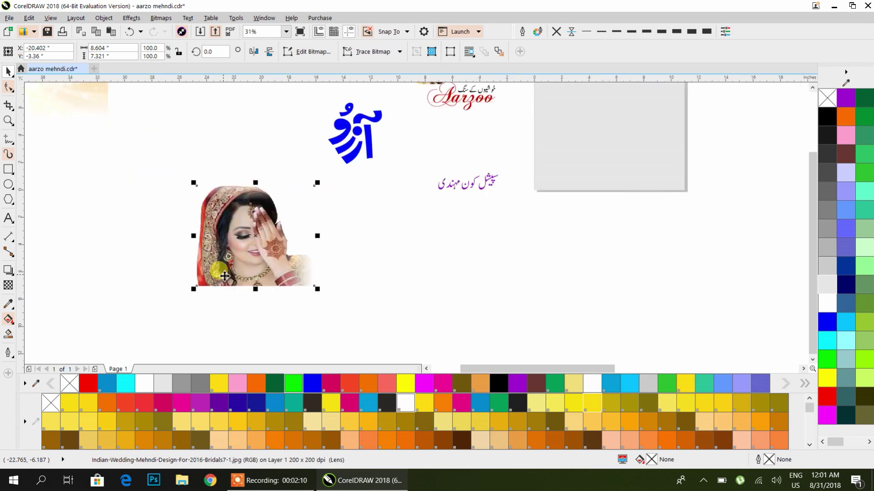
pyautogui.scroll(-3, 222, 274)
pyautogui.scroll(3, 273, 273)
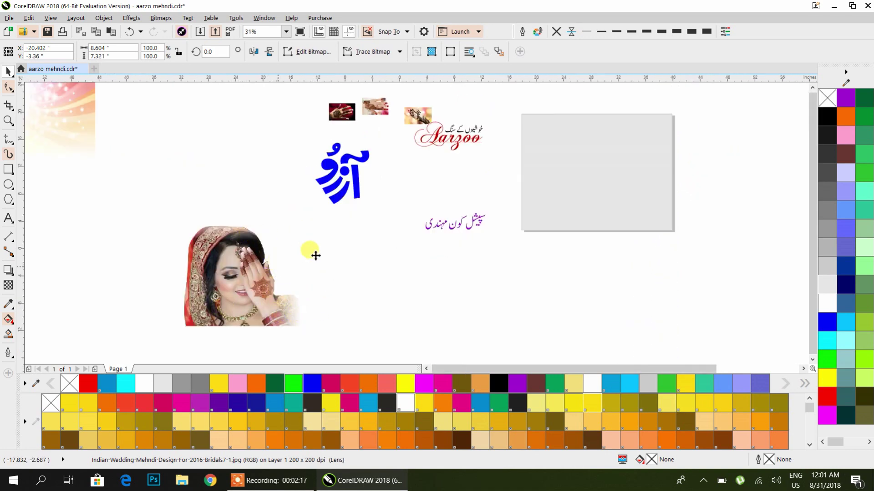
# Remove the transparency from the rainbow starburst background image and mirror it vertically
pyautogui.scroll(-2, 292, 259)
pyautogui.click(171, 184)
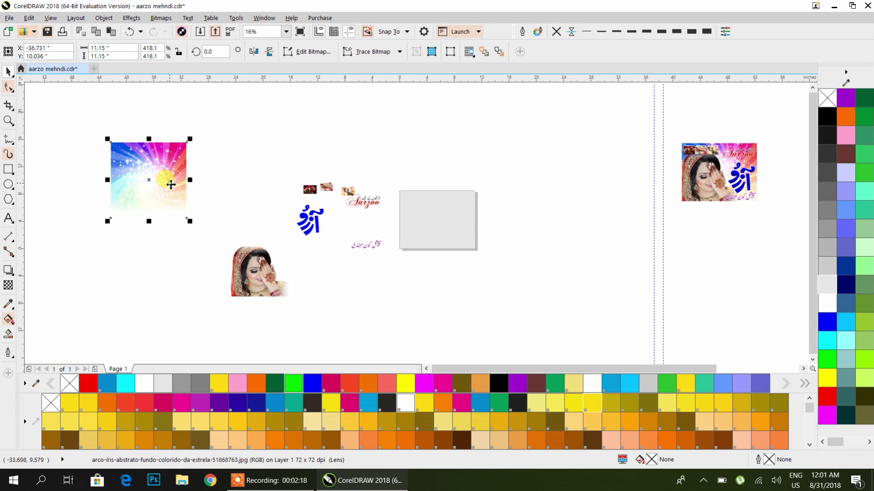
pyautogui.click(8, 286)
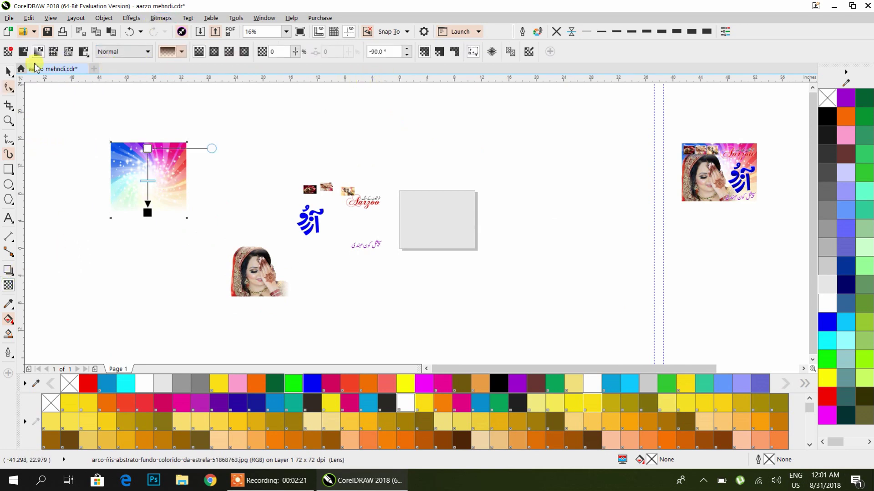
pyautogui.click(7, 52)
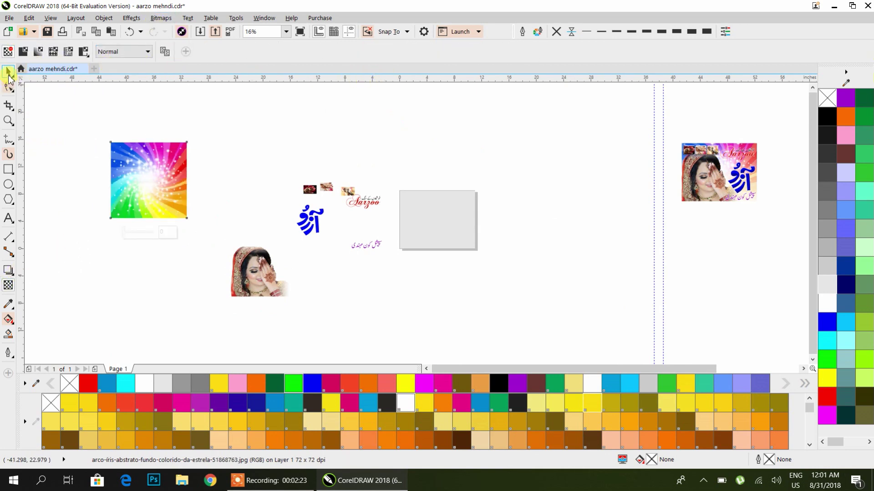
pyautogui.click(9, 73)
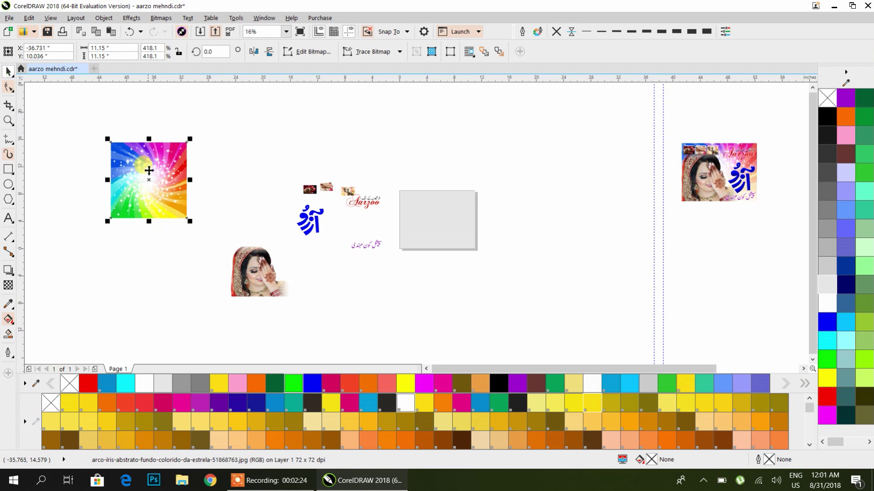
pyautogui.click(268, 51)
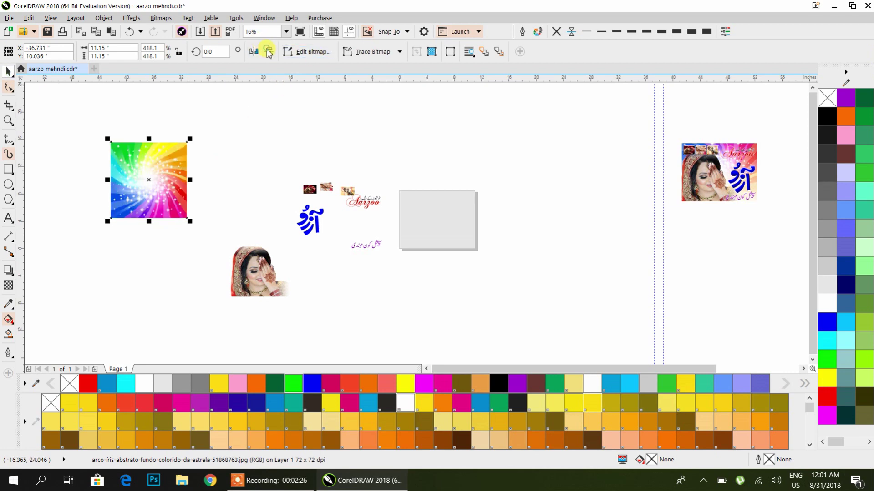
# PowerClip the starburst image inside the grey page-sized rectangle
pyautogui.rightClick(181, 169)
pyautogui.click(206, 160)
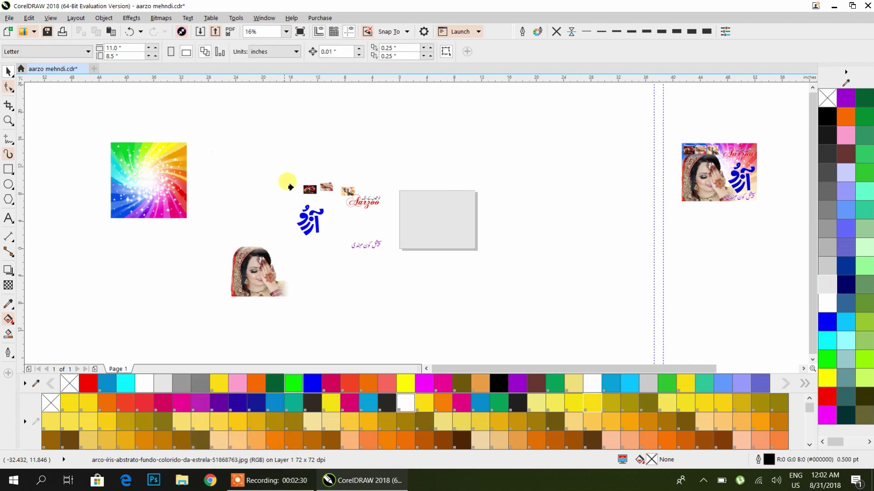
pyautogui.click(405, 210)
# Edit the PowerClip contents and enlarge the starburst image proportionally about its center to about 11.4 inches square
pyautogui.doubleClick(427, 209)
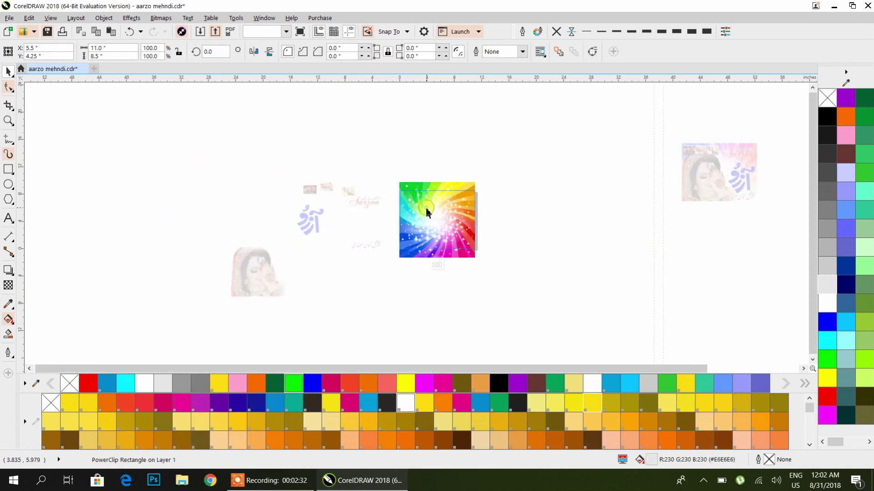
pyautogui.click(425, 208)
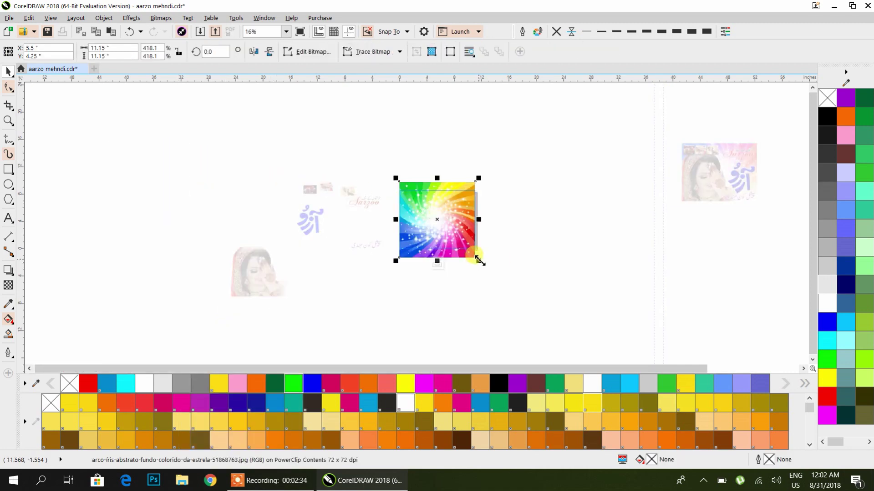
pyautogui.scroll(2, 479, 259)
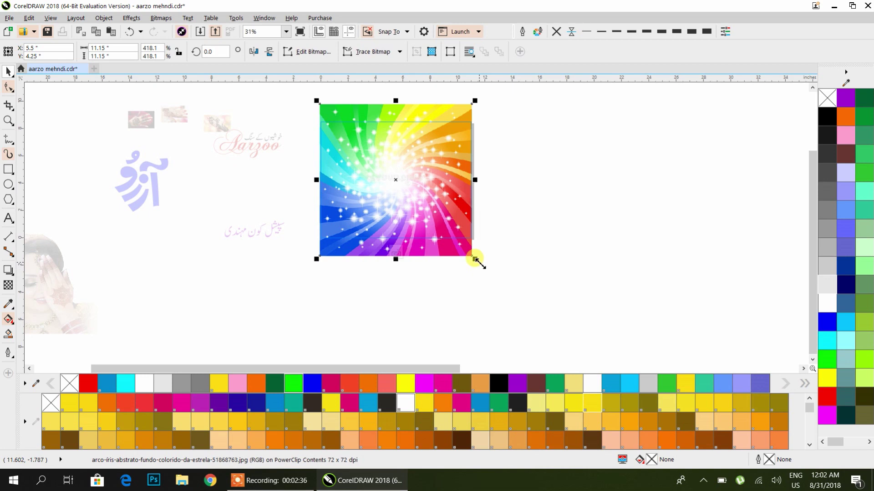
pyautogui.moveTo(475, 260); pyautogui.dragTo(482, 275)
pyautogui.click(445, 263)
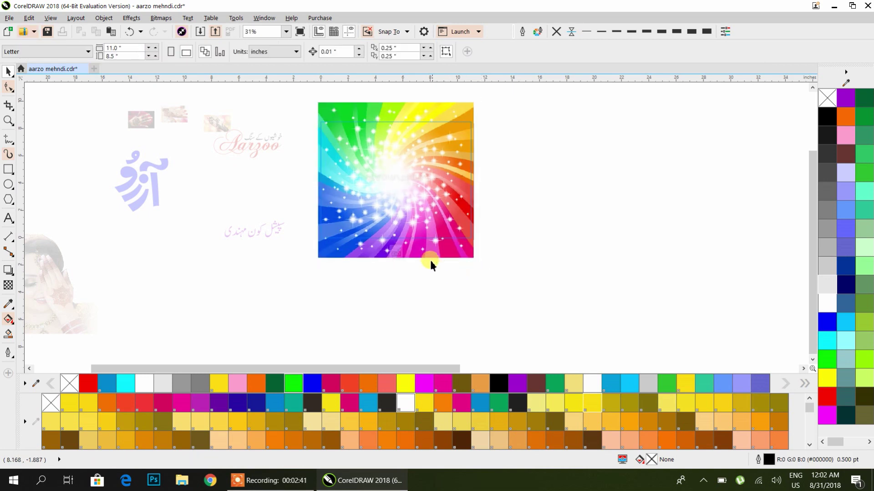
# Try a downward linear transparency on the starburst image inside the PowerClip, and undo it
pyautogui.click(428, 255)
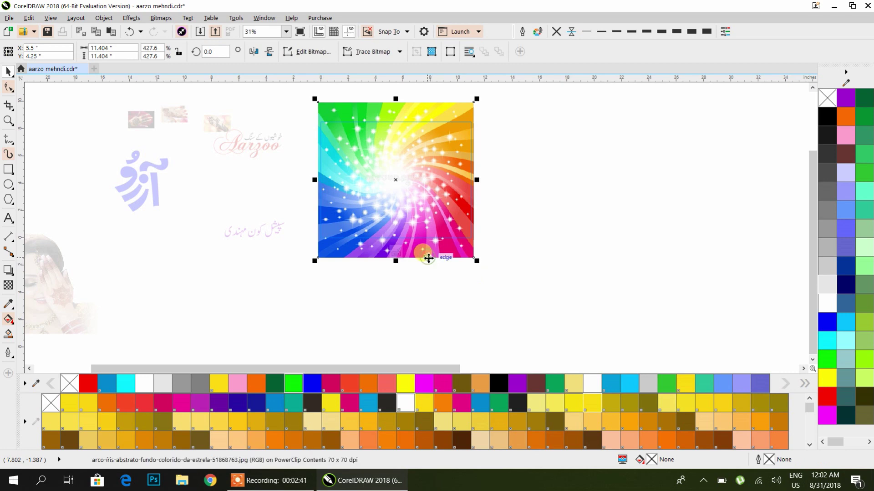
pyautogui.click(8, 286)
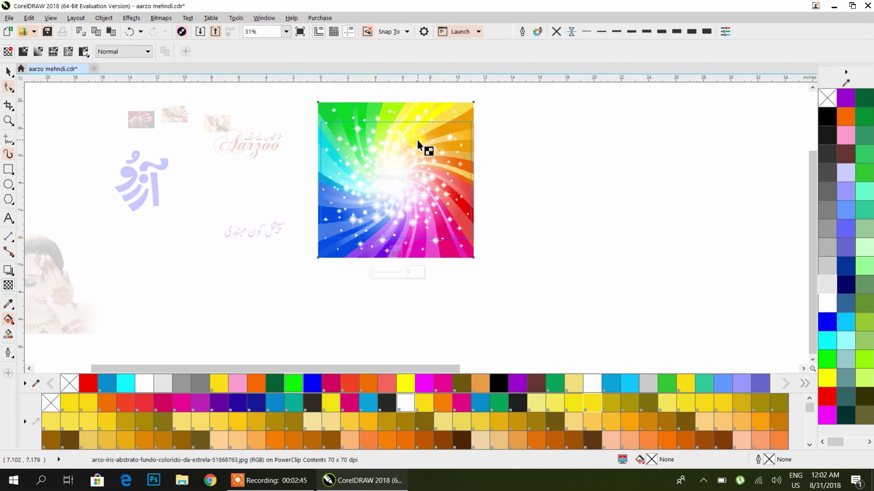
pyautogui.moveTo(386, 144); pyautogui.dragTo(387, 237)
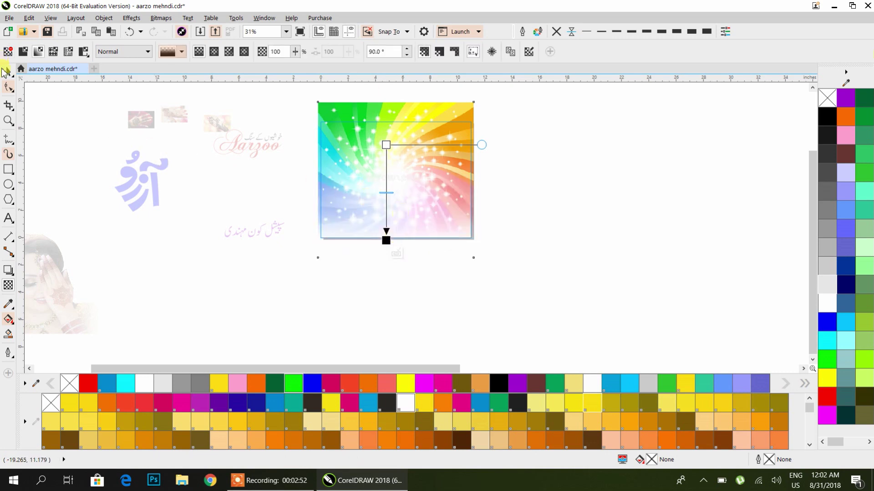
pyautogui.click(8, 71)
pyautogui.hotkey('ctrl', 'z')
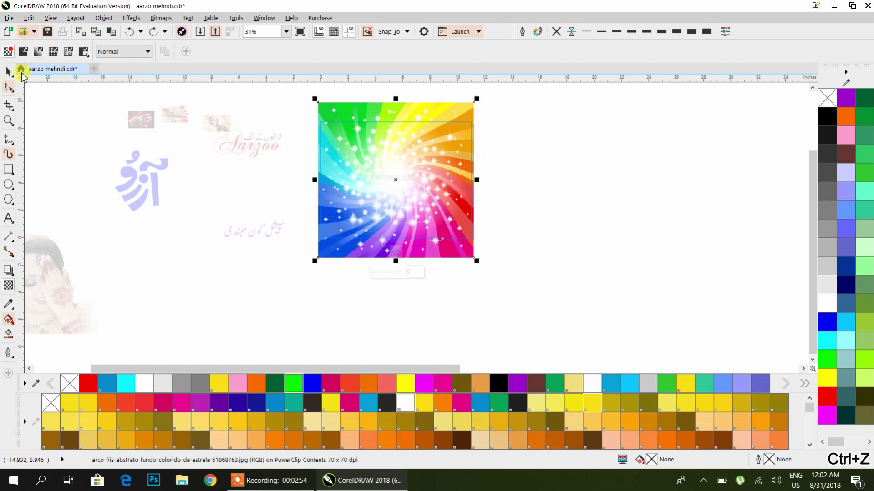
# Rotate the starburst image inside the PowerClip by 90 degrees
pyautogui.click(5, 71)
pyautogui.click(355, 241)
pyautogui.moveTo(313, 264); pyautogui.dragTo(454, 238)
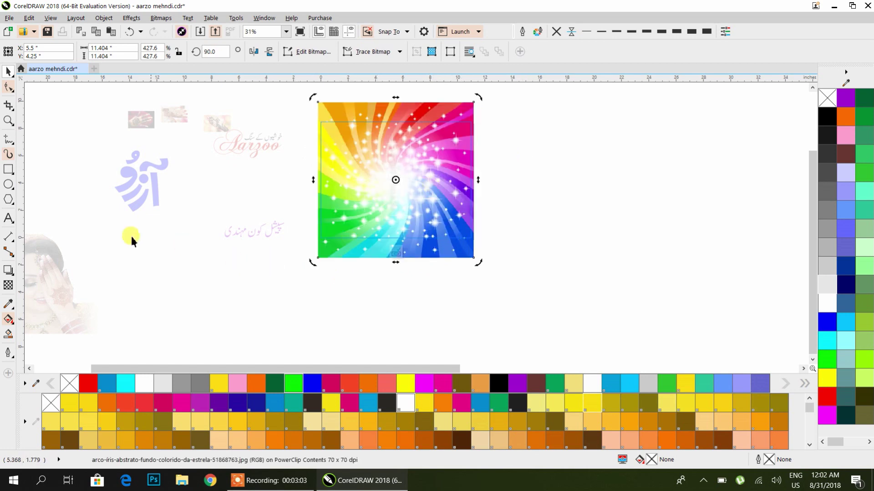
# Apply an elliptical transparency to the starburst image and center it on the image
pyautogui.click(9, 323)
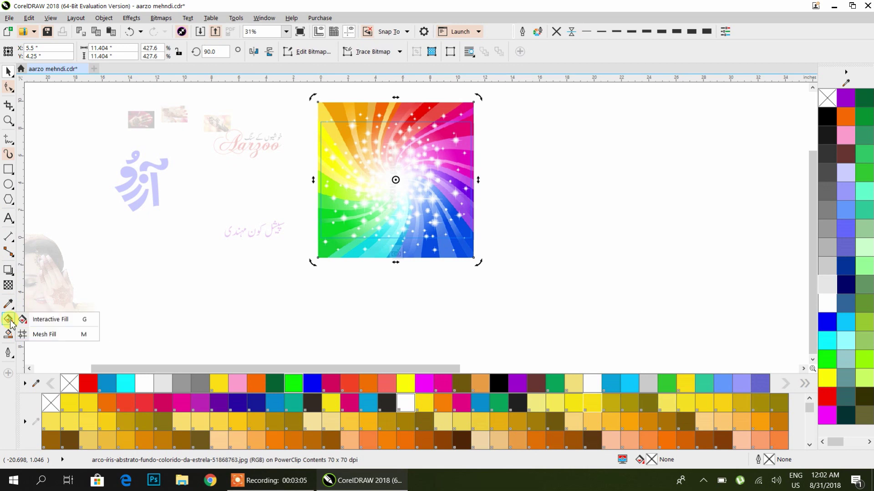
pyautogui.click(59, 320)
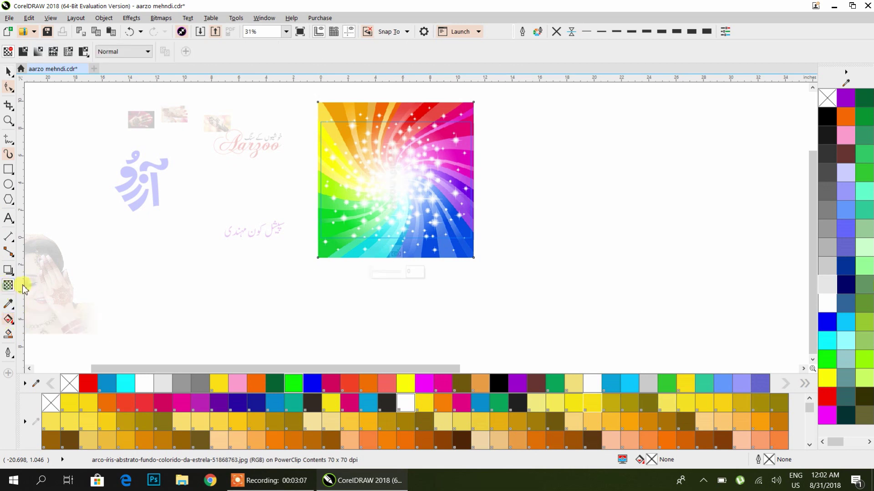
pyautogui.moveTo(396, 180); pyautogui.dragTo(453, 237)
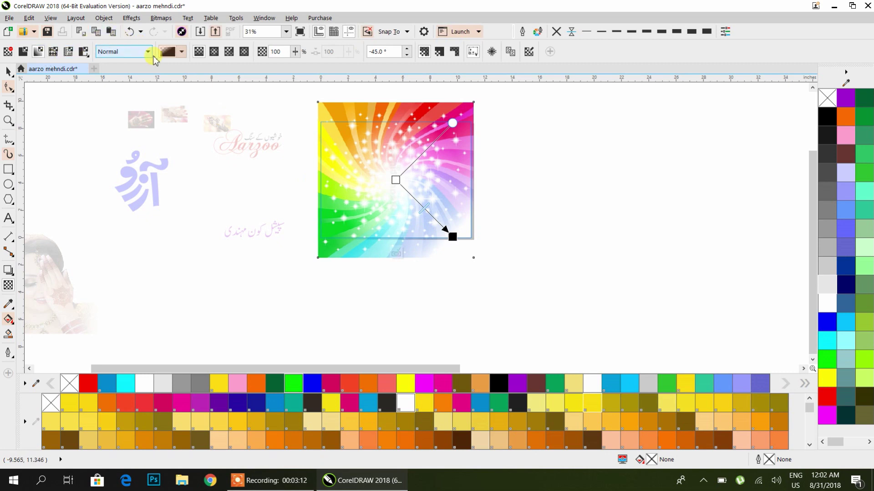
pyautogui.click(213, 52)
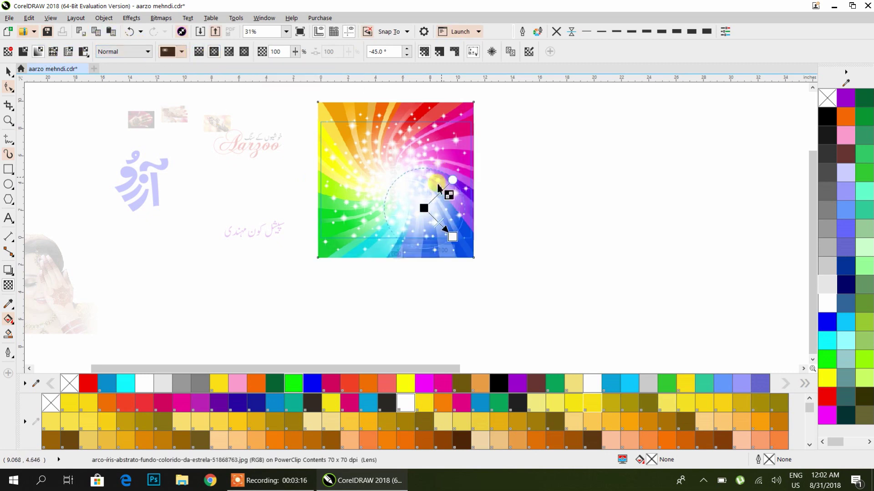
pyautogui.moveTo(395, 180)
pyautogui.mouseDown()
pyautogui.moveTo(387, 181)
pyautogui.moveTo(395, 181)
pyautogui.mouseUp()
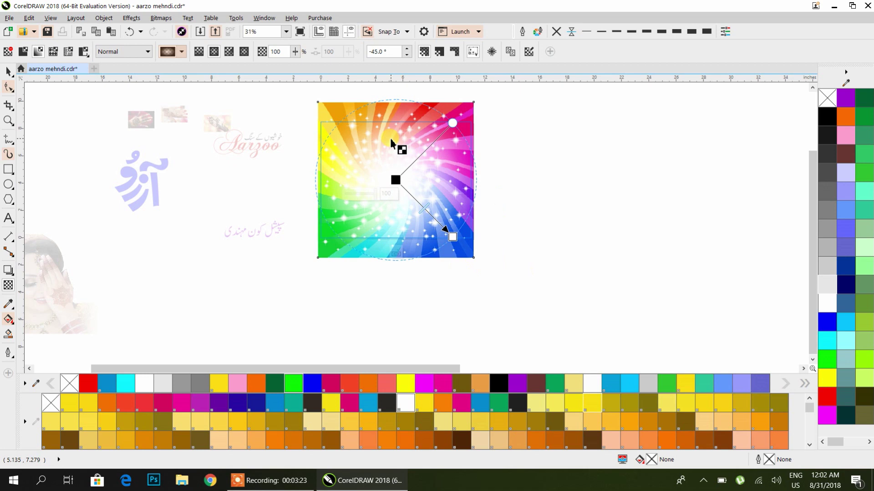
# Reverse the elliptical transparency so it runs from opaque at the center to fully transparent outside, and widen its circle slightly past the image
pyautogui.moveTo(823, 119); pyautogui.dragTo(453, 237)
pyautogui.moveTo(688, 285); pyautogui.dragTo(399, 181)
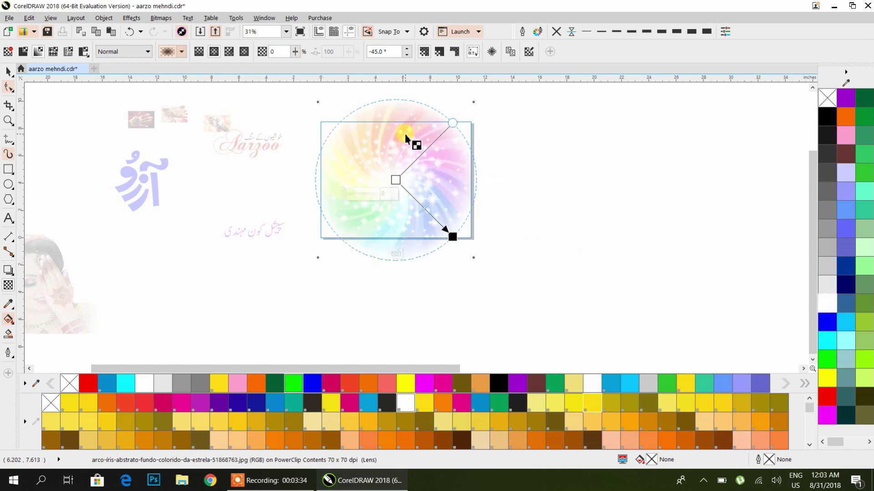
pyautogui.scroll(2, 406, 138)
pyautogui.scroll(-2, 406, 138)
pyautogui.moveTo(452, 236); pyautogui.dragTo(464, 248)
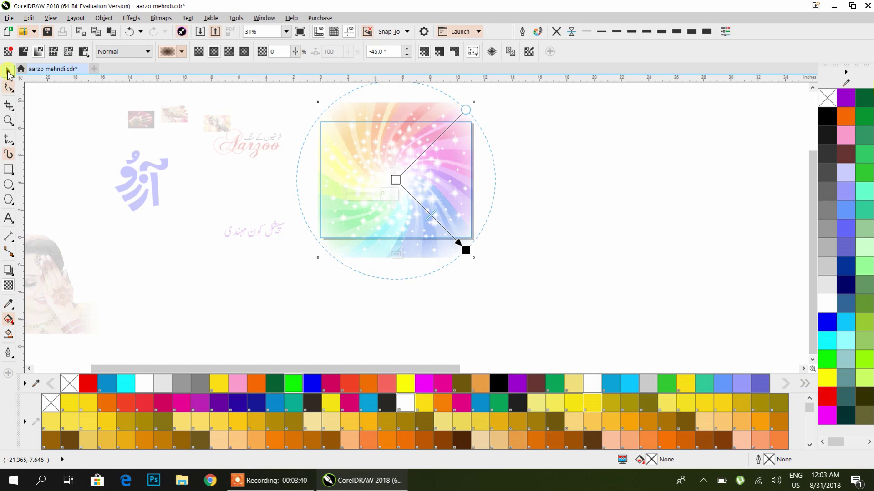
# Finish editing the PowerClip, move the bride photo onto the page background and bring it to the front of the page
pyautogui.click(9, 72)
pyautogui.click(578, 178)
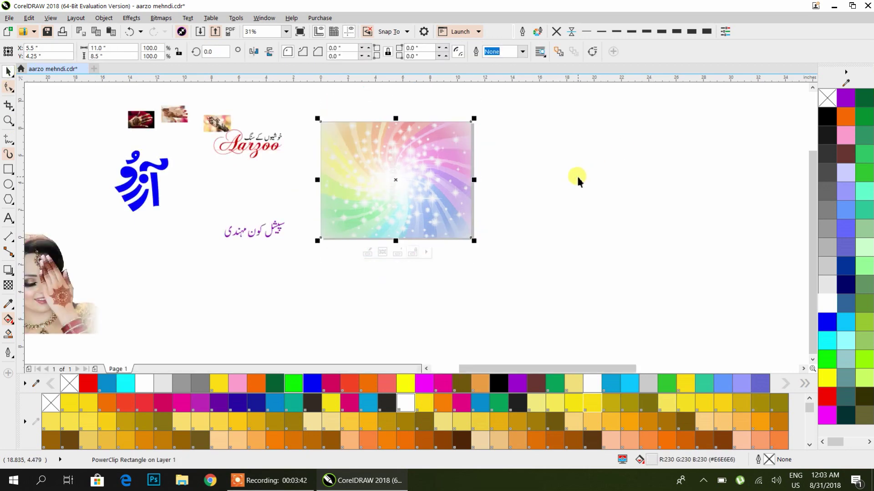
pyautogui.moveTo(232, 223); pyautogui.dragTo(385, 179)
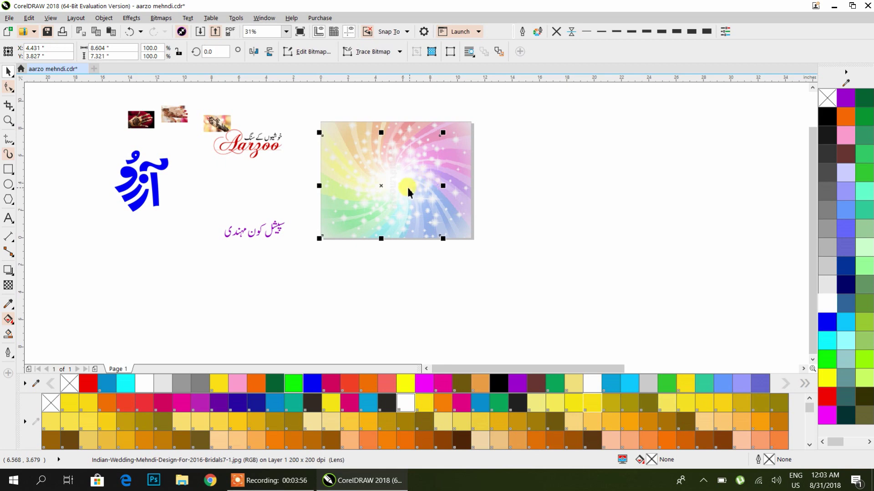
pyautogui.rightClick(384, 187)
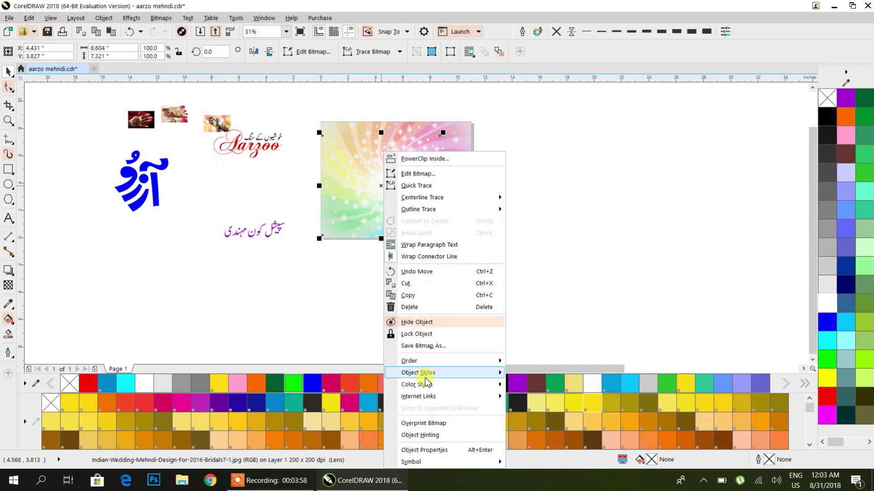
pyautogui.moveTo(456, 362)
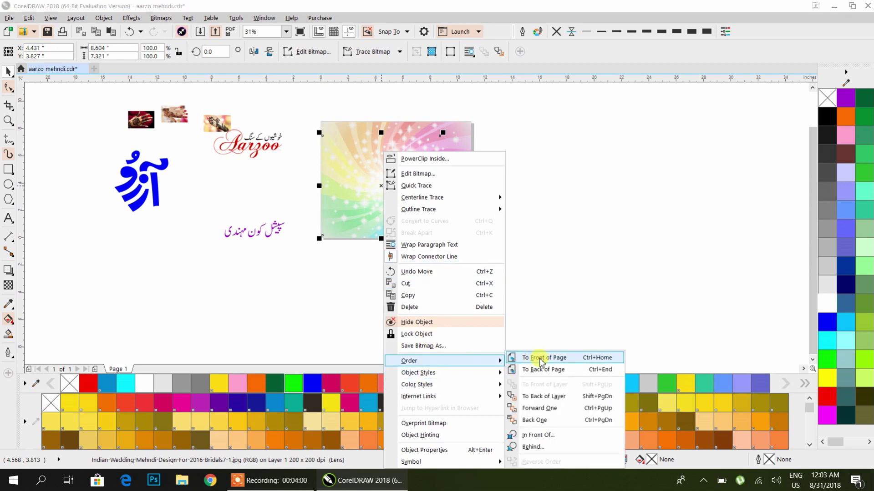
pyautogui.click(541, 359)
pyautogui.click(466, 258)
pyautogui.click(433, 241)
# Shift the bride photo slightly so it meets the page's lower-left corner, centered at about X 4.302, Y 3.661 inches
pyautogui.scroll(2, 342, 207)
pyautogui.click(312, 257)
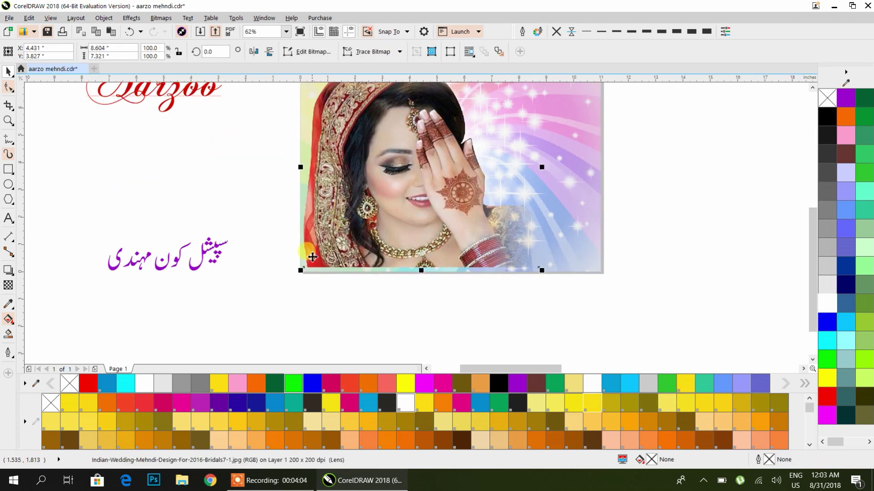
pyautogui.moveTo(305, 268); pyautogui.dragTo(302, 273)
pyautogui.scroll(-2, 471, 232)
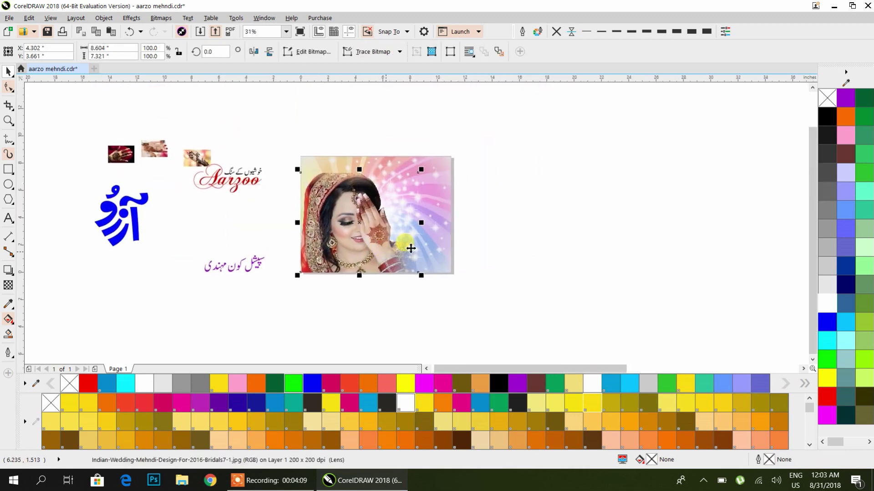
# Edit the background PowerClip contents and remove the elliptical transparency from the starburst image
pyautogui.click(442, 185)
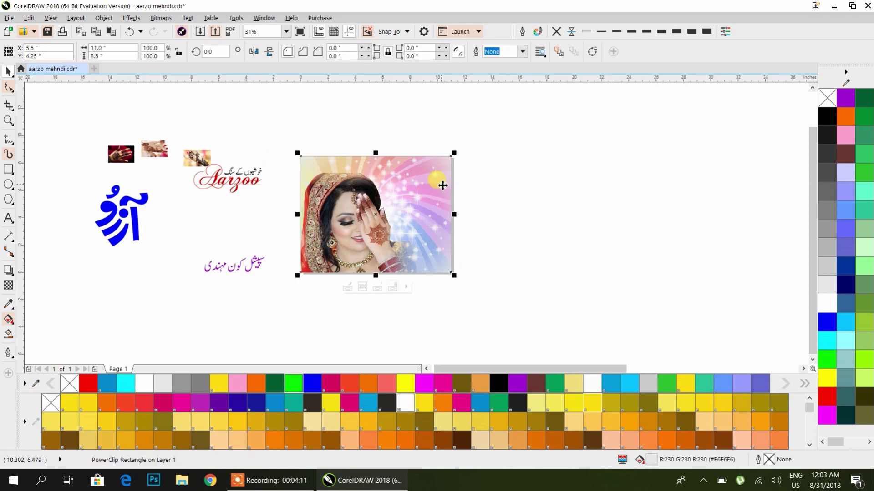
pyautogui.doubleClick(442, 185)
pyautogui.click(7, 291)
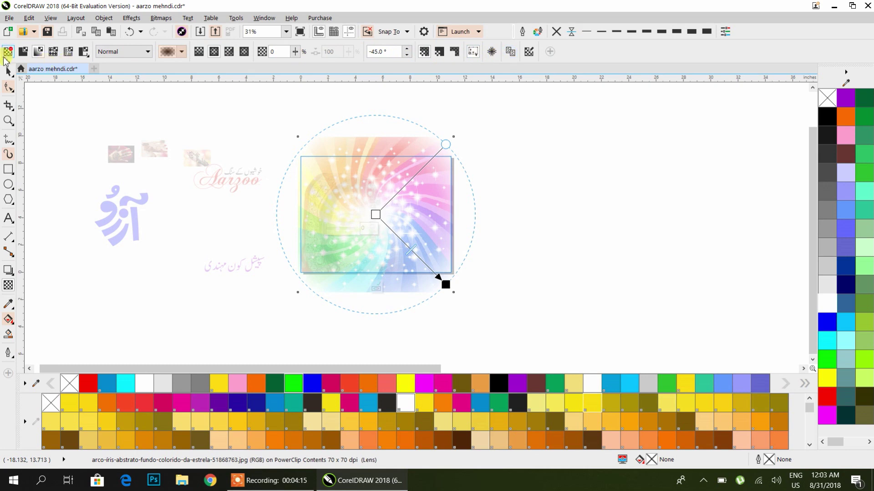
pyautogui.click(10, 53)
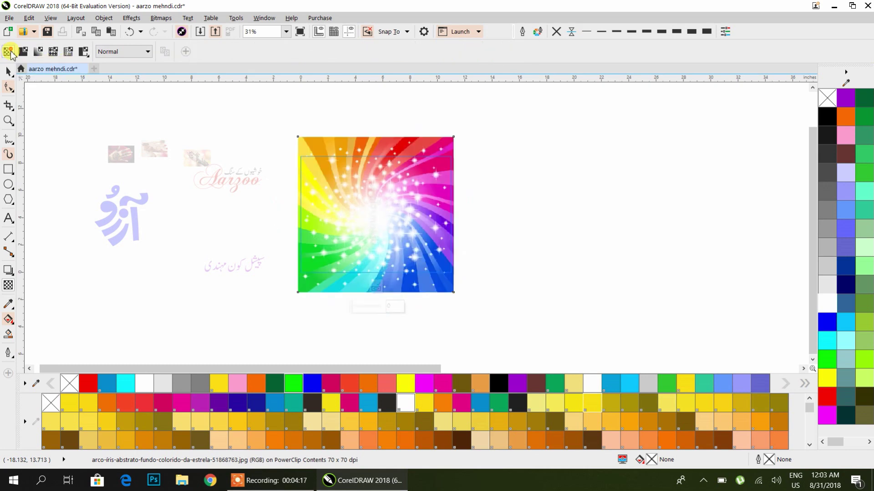
# Apply a vertical linear transparency that fades out the lower part of the starburst image, and finish editing the PowerClip
pyautogui.click(44, 53)
pyautogui.moveTo(386, 145); pyautogui.dragTo(387, 292)
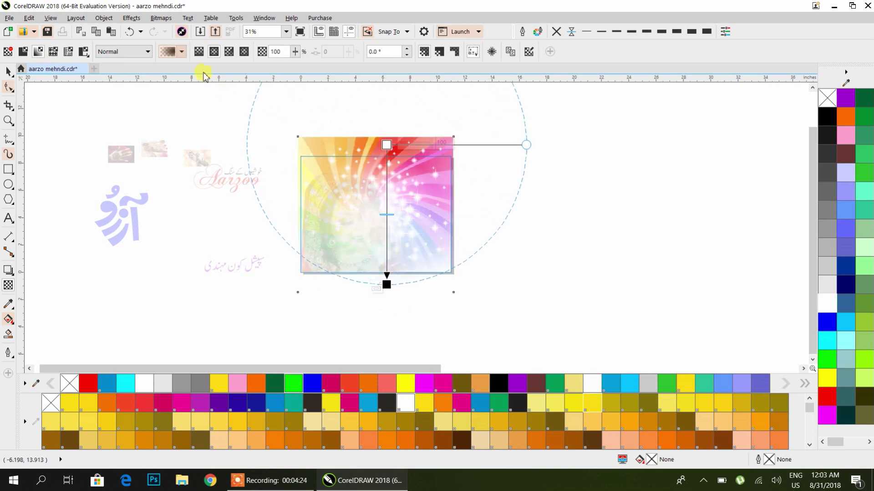
pyautogui.click(198, 51)
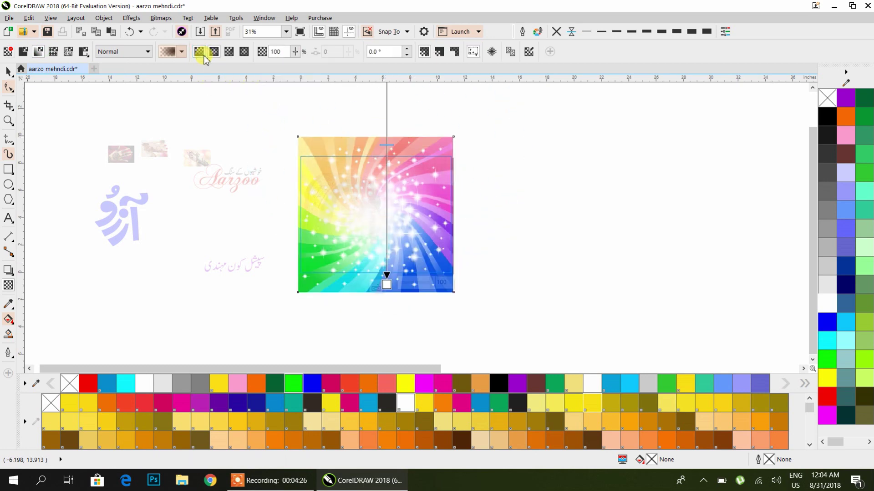
pyautogui.moveTo(394, 156); pyautogui.dragTo(410, 173)
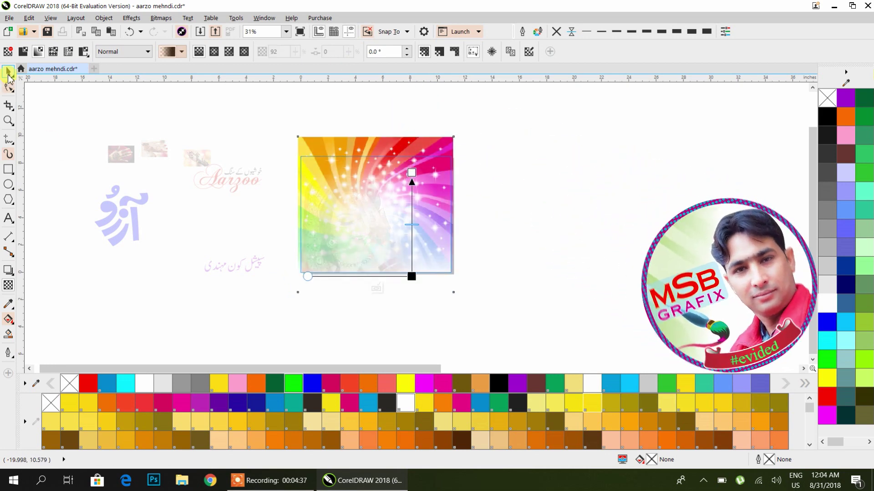
pyautogui.click(8, 71)
pyautogui.click(525, 199)
# PowerClip the bride photo inside the page-sized starburst background rectangle
pyautogui.click(335, 228)
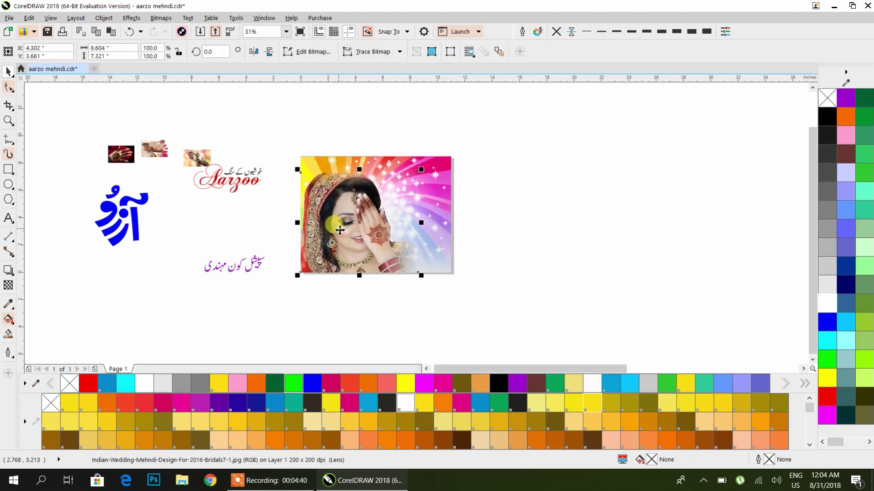
pyautogui.scroll(2, 335, 225)
pyautogui.rightClick(357, 221)
pyautogui.click(392, 159)
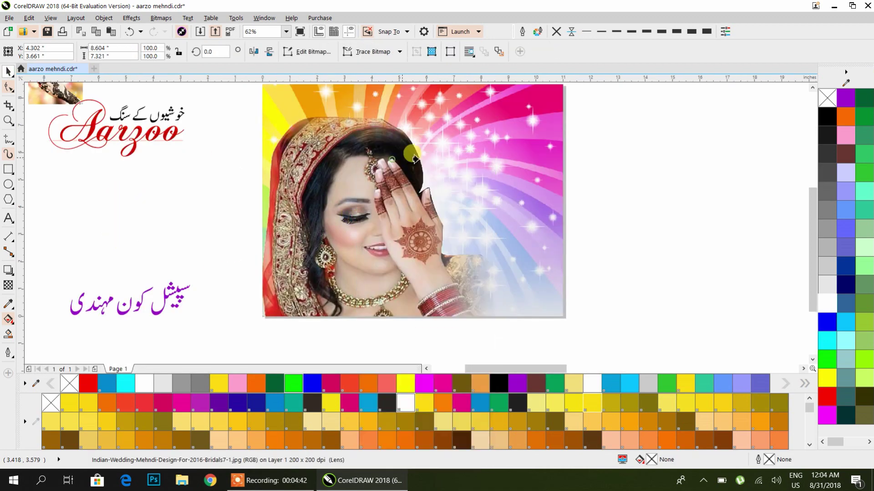
pyautogui.click(473, 154)
# Edit the PowerClip contents, shift the bride photo left and down to about X 4.052, Y 3.544 inches, and finish editing
pyautogui.click(447, 267)
pyautogui.click(535, 92)
pyautogui.click(405, 200)
pyautogui.doubleClick(381, 243)
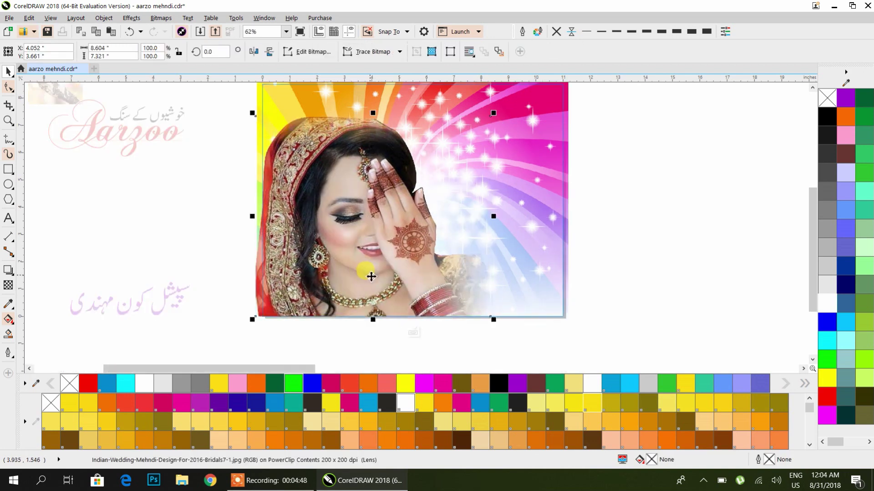
pyautogui.moveTo(371, 277); pyautogui.dragTo(369, 279)
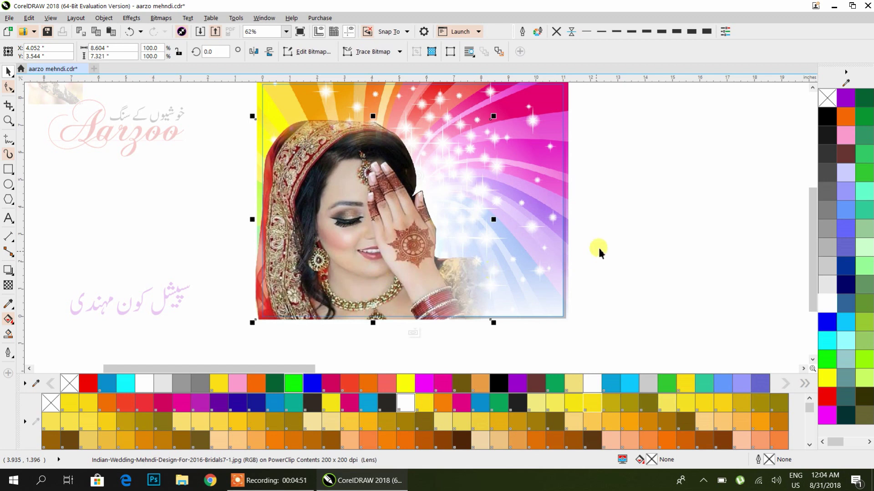
pyautogui.keyDown('ctrl'); pyautogui.click(598, 248); pyautogui.keyUp('ctrl')
pyautogui.click(606, 245)
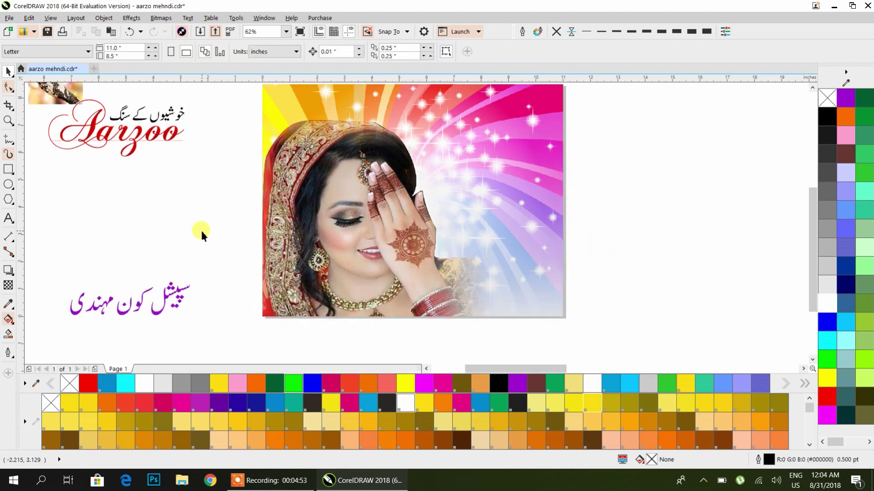
# Move the blue Urdu lettering onto the background beside the bride's hand and enlarge it to about 4.16 by 4.74 inches
pyautogui.scroll(-2, 200, 229)
pyautogui.moveTo(200, 228); pyautogui.dragTo(359, 223)
pyautogui.moveTo(219, 228); pyautogui.dragTo(521, 227)
pyautogui.scroll(2, 529, 218)
pyautogui.moveTo(548, 268); pyautogui.dragTo(555, 274)
# Give the Urdu lettering an 8 pt white outline behind the fill that scales with the object, and fill the lettering with green
pyautogui.click(556, 31)
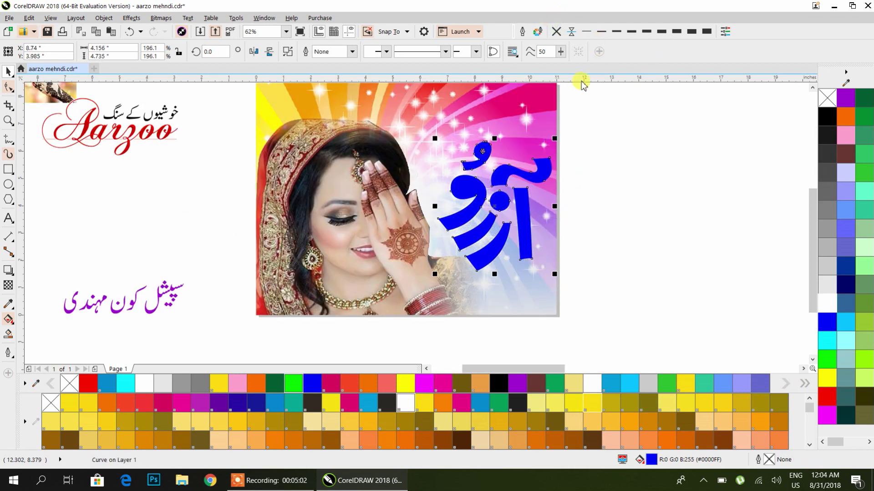
pyautogui.click(692, 33)
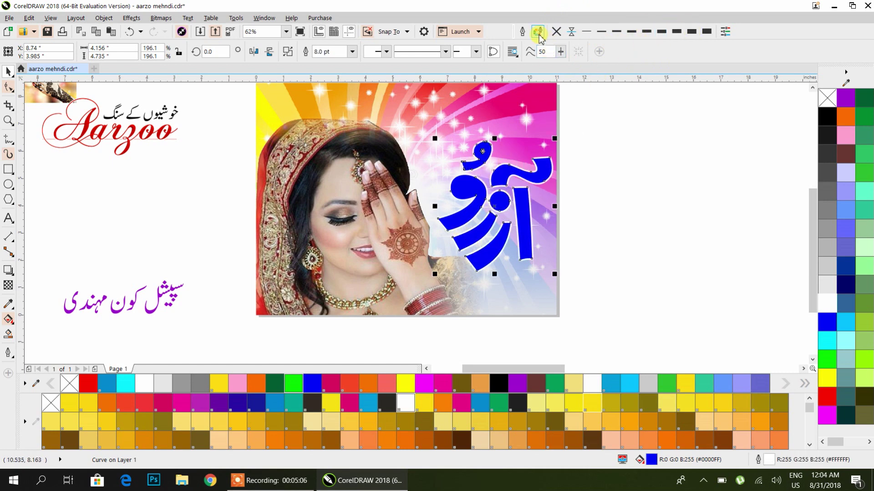
pyautogui.click(523, 33)
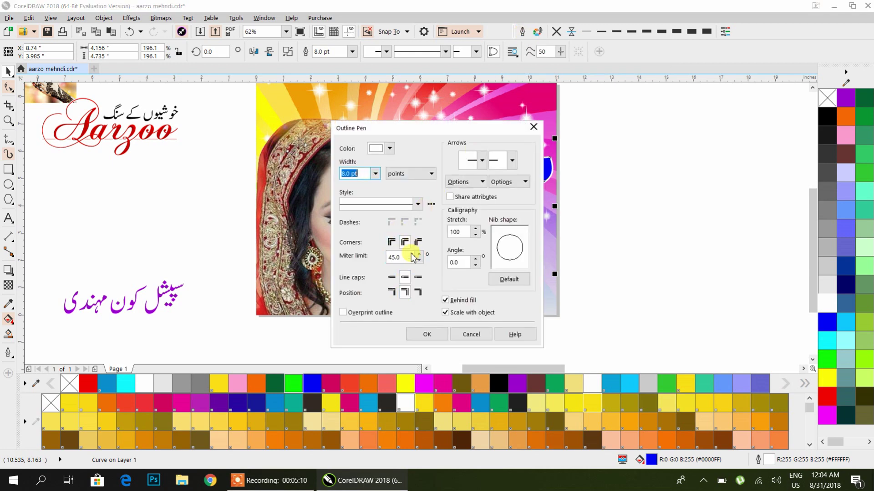
pyautogui.click(356, 316)
pyautogui.click(423, 335)
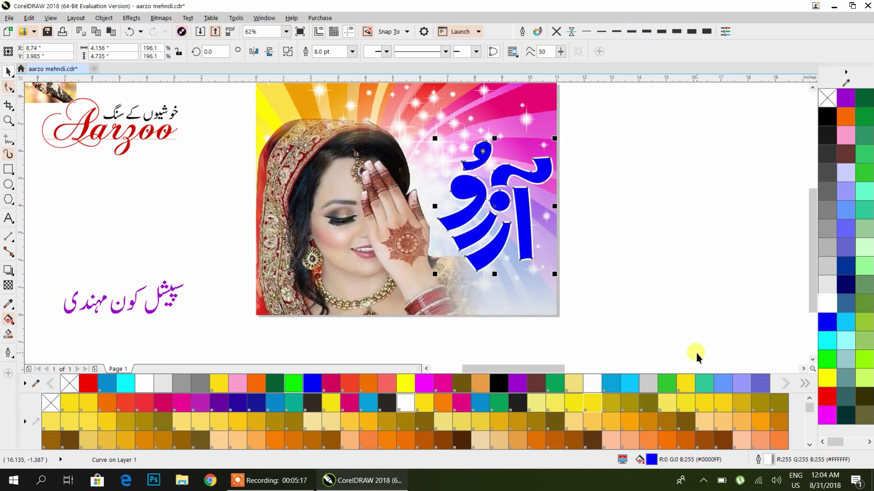
pyautogui.click(555, 386)
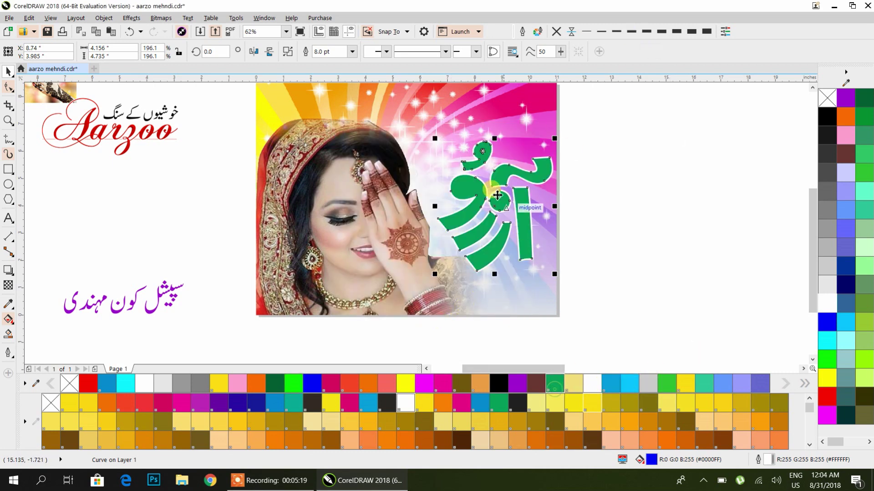
pyautogui.click(579, 246)
# Select the purple Urdu text line beside the page and switch the keyboard input language to Urdu
pyautogui.hscroll(-3, 156, 233)
pyautogui.scroll(-2, 334, 207)
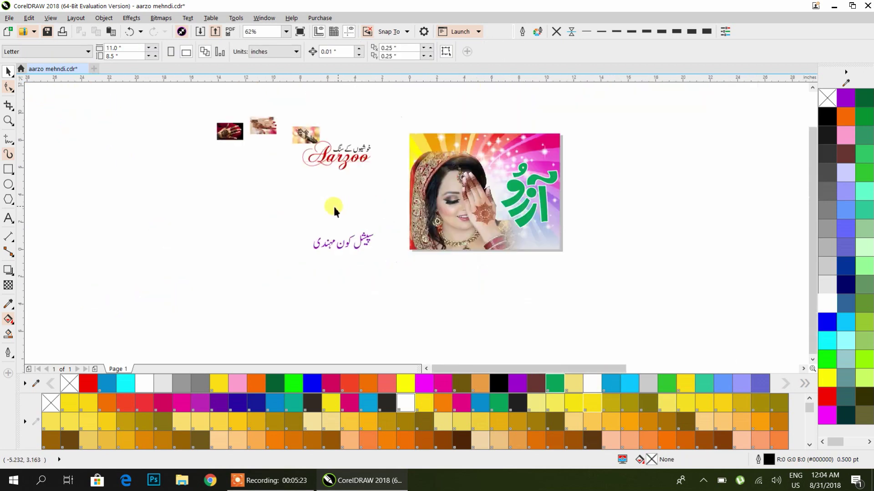
pyautogui.click(361, 251)
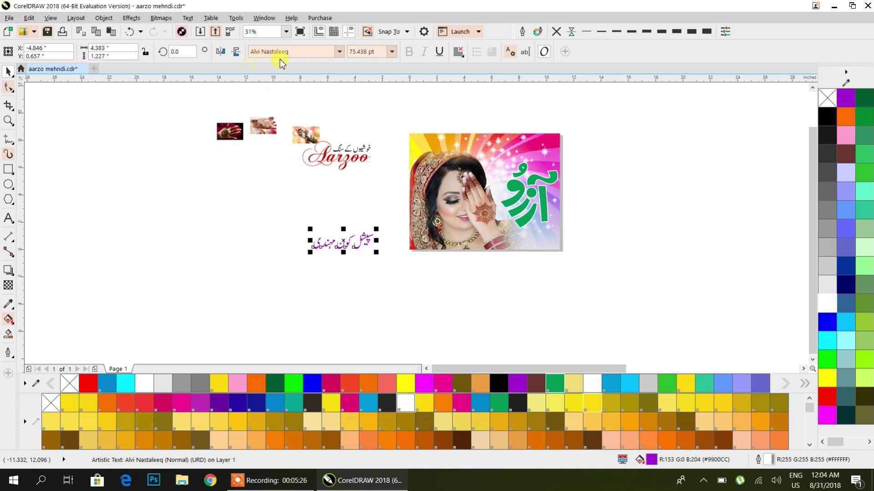
pyautogui.click(794, 478)
pyautogui.click(788, 420)
# Add the artistic text "کون مہندی" in 24 pt Arial on the empty area below the purple Urdu line
pyautogui.click(5, 220)
pyautogui.click(278, 294)
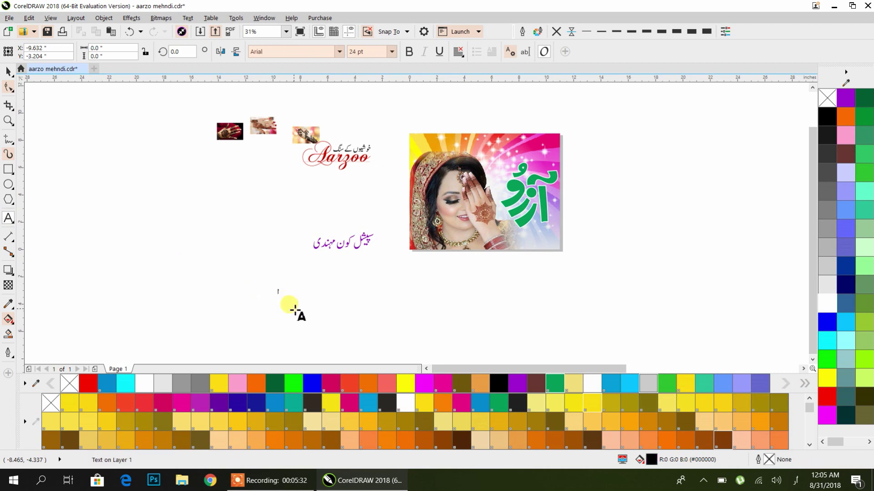
pyautogui.hotkey('ctrl', 'space')
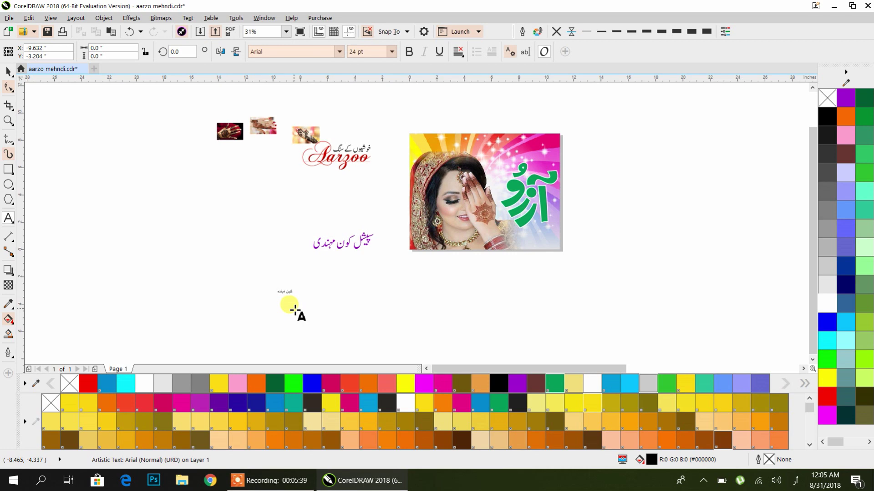
pyautogui.scroll(10, 291, 311)
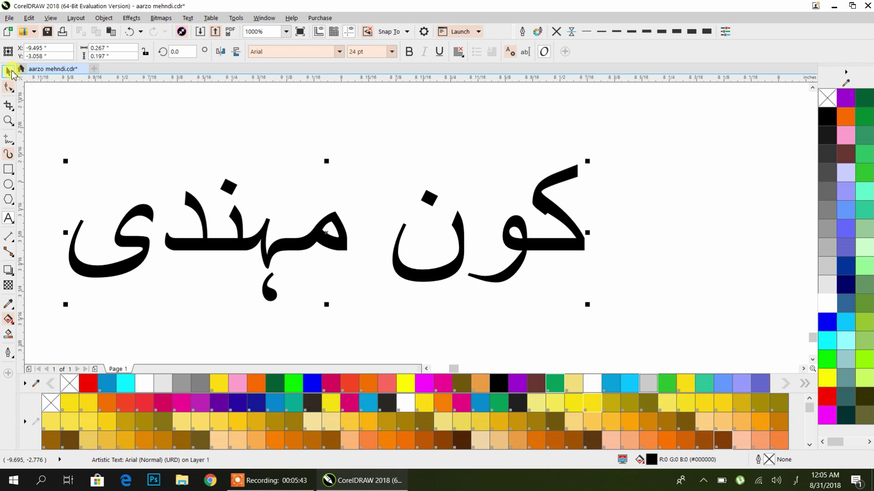
# Set the new "کون مہندی" text in the Alvi Nastaleeq font and delete it
pyautogui.click(340, 52)
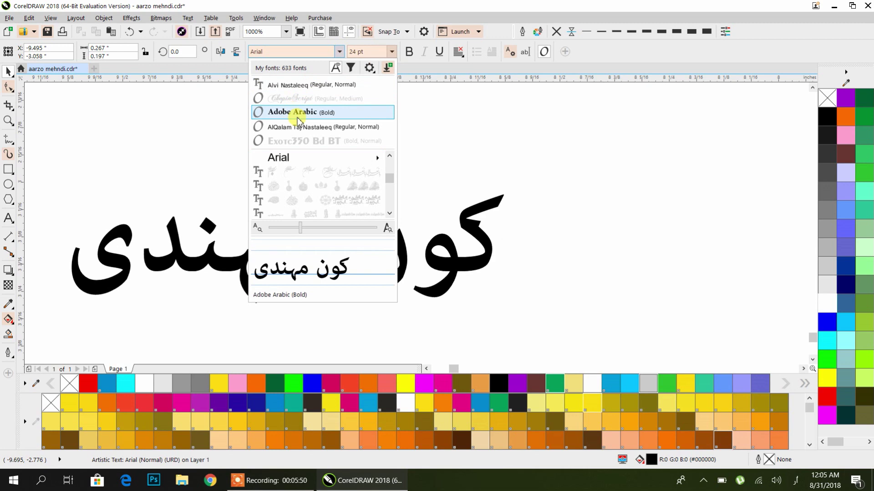
pyautogui.click(296, 91)
pyautogui.scroll(-5, 302, 211)
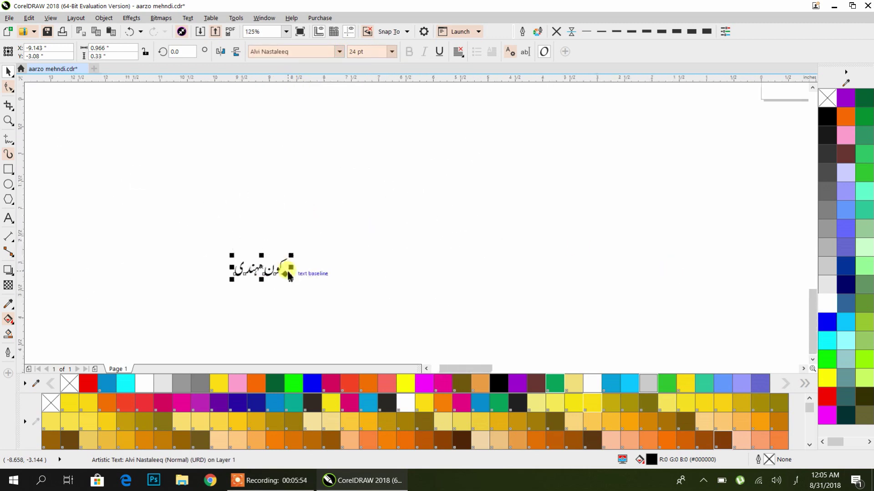
pyautogui.scroll(-2, 302, 253)
pyautogui.press('Delete')
# Move the purple Urdu line "سپیشل کون مہندی" onto the page below the green Urdu lettering and fill it with blue
pyautogui.scroll(-1, 273, 254)
pyautogui.moveTo(234, 246); pyautogui.dragTo(162, 248)
pyautogui.moveTo(245, 228); pyautogui.dragTo(594, 289)
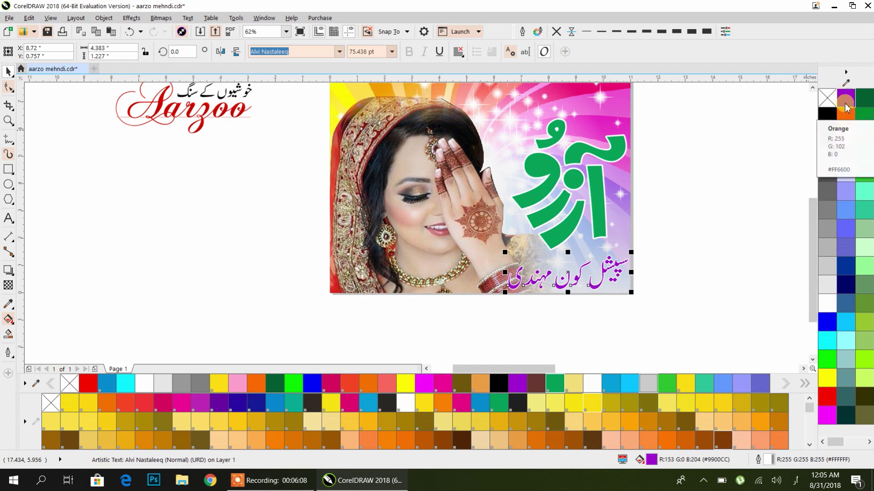
pyautogui.click(828, 322)
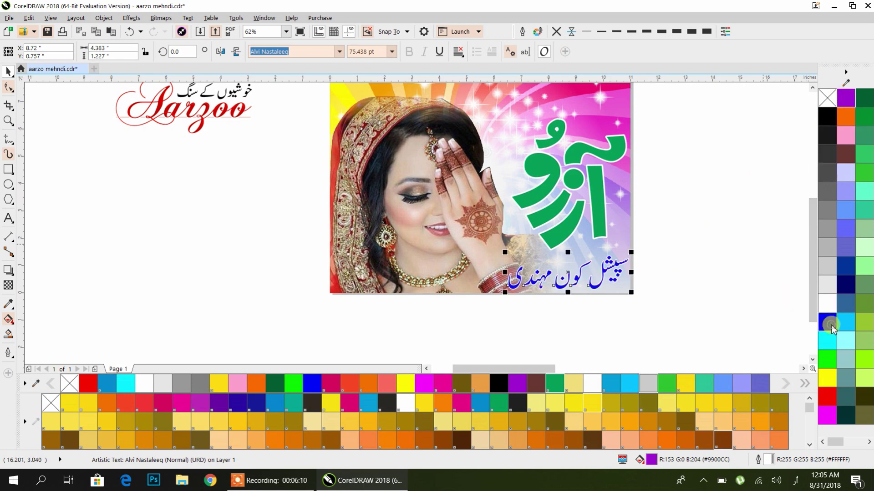
pyautogui.click(725, 226)
# Change the font of the red Aarzoo lettering beside the page to Fiolex Girls
pyautogui.moveTo(106, 224); pyautogui.dragTo(169, 306)
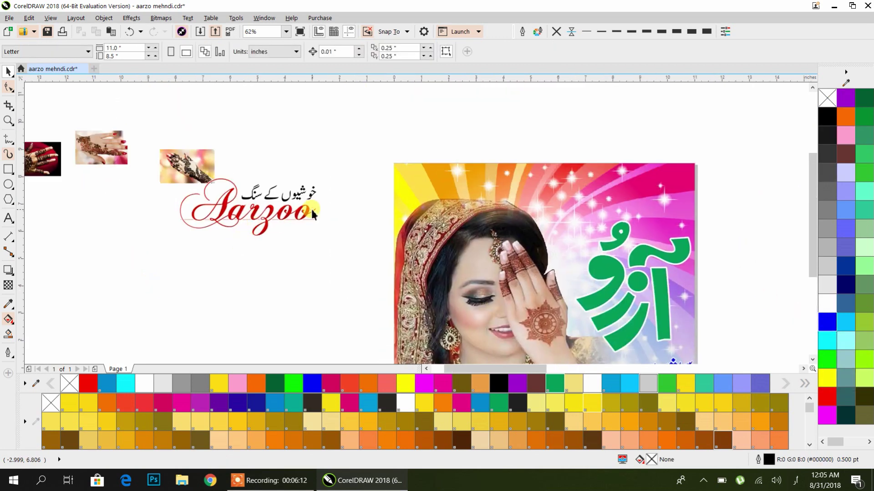
pyautogui.click(286, 199)
pyautogui.click(271, 53)
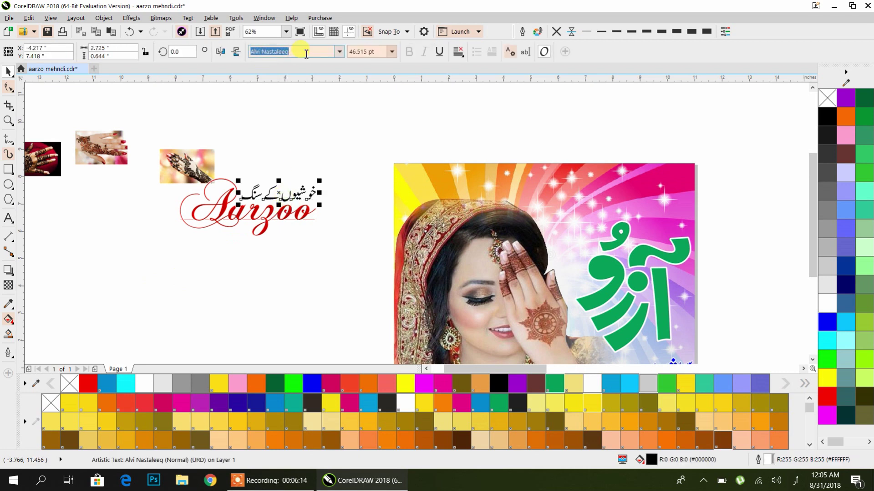
pyautogui.click(268, 225)
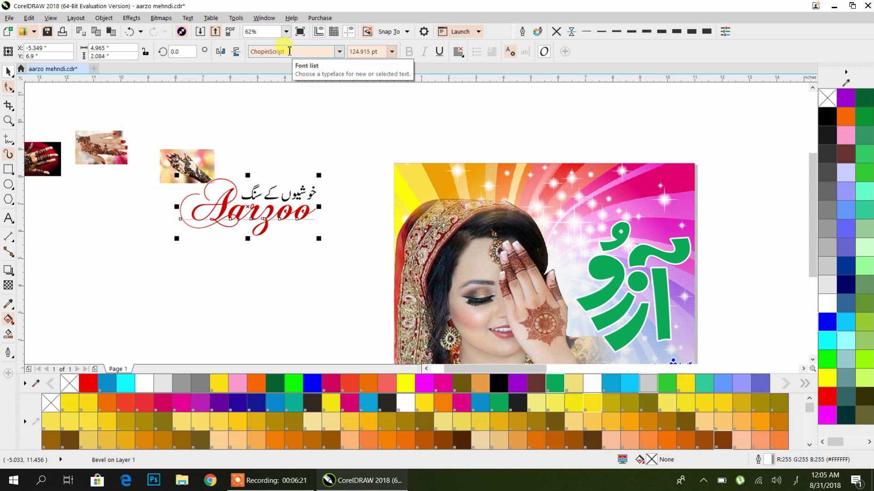
pyautogui.click(339, 52)
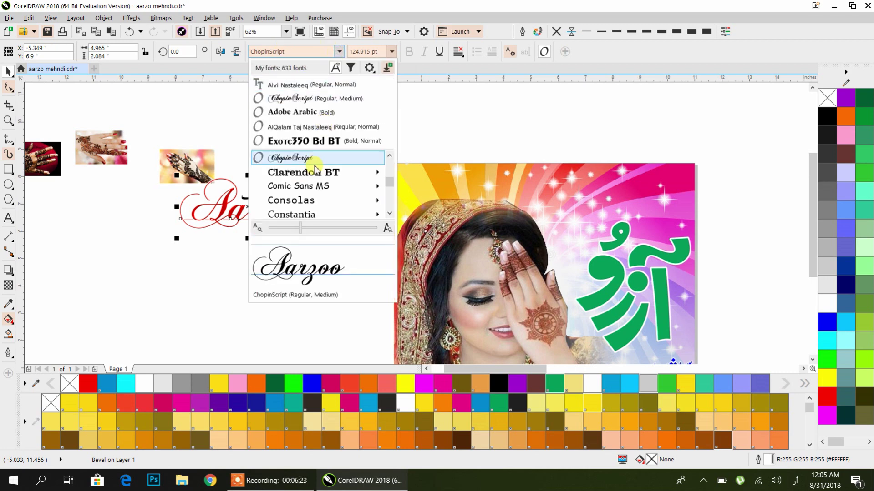
pyautogui.moveTo(315, 169)
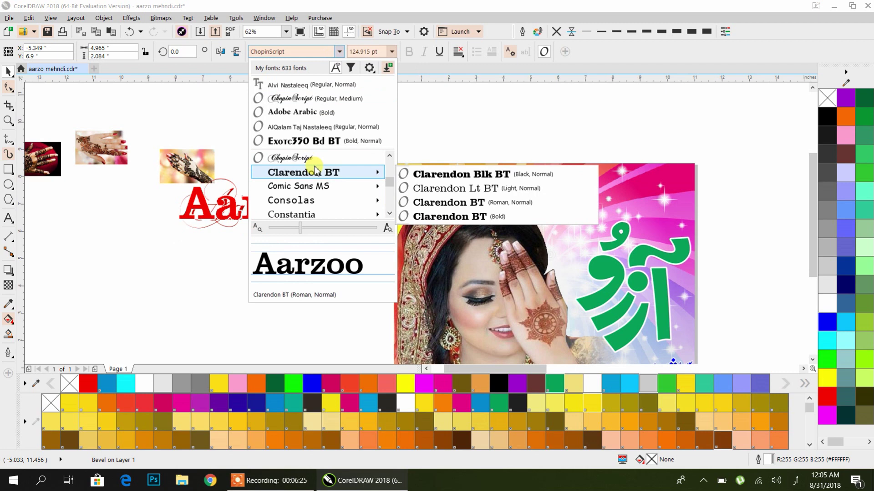
pyautogui.scroll(-2, 314, 169)
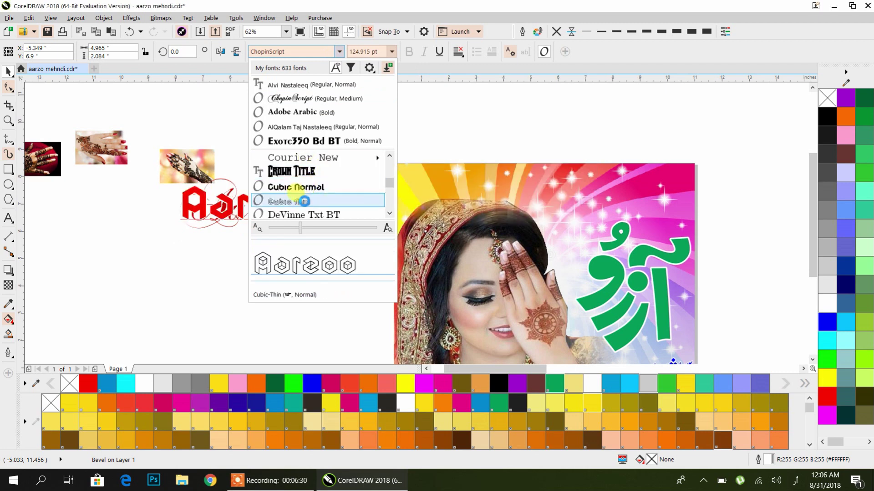
pyautogui.scroll(-5, 304, 193)
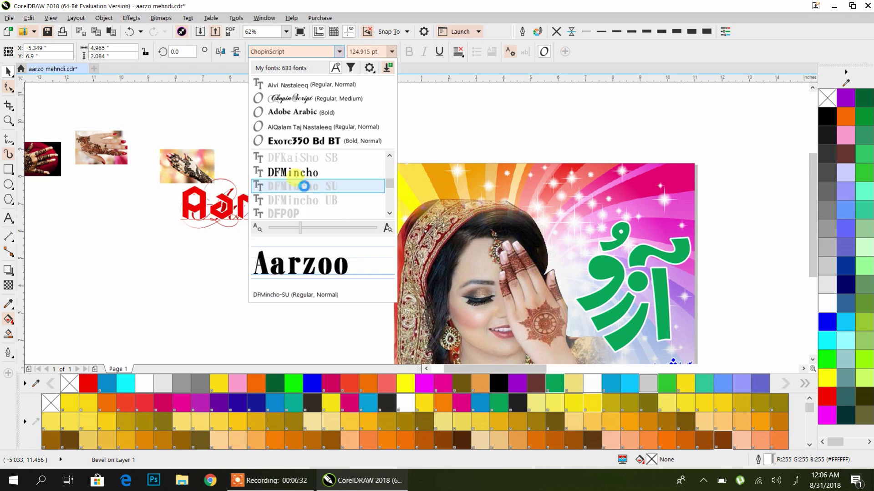
pyautogui.scroll(-1, 304, 187)
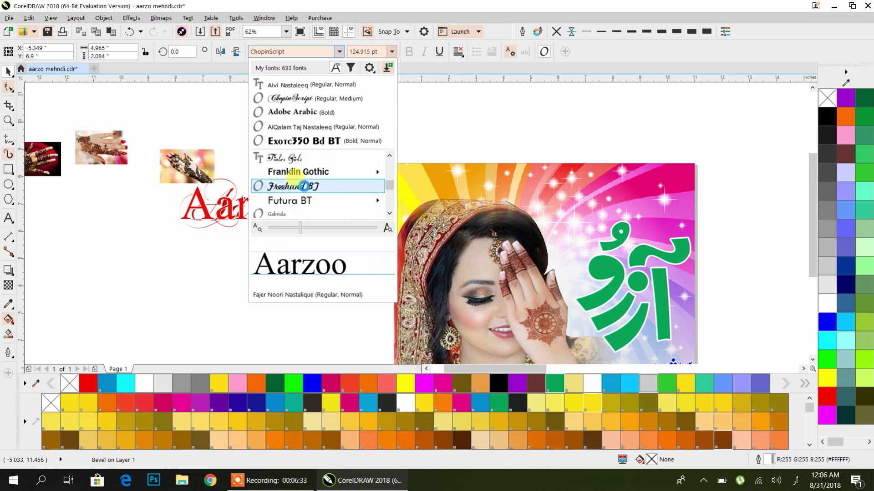
pyautogui.click(297, 159)
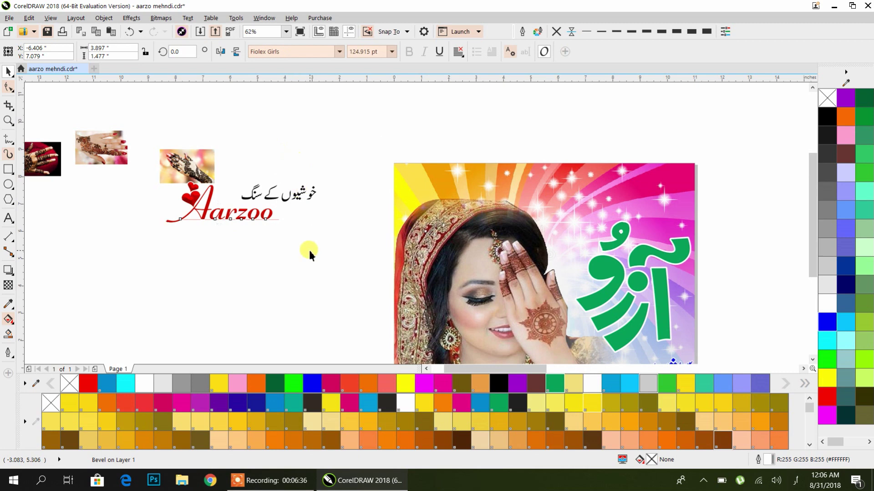
# Move the Aarzoo lettering onto the page above the green Urdu lettering and reduce it to about 4.77 by 1.81 inches
pyautogui.moveTo(276, 226); pyautogui.dragTo(669, 223)
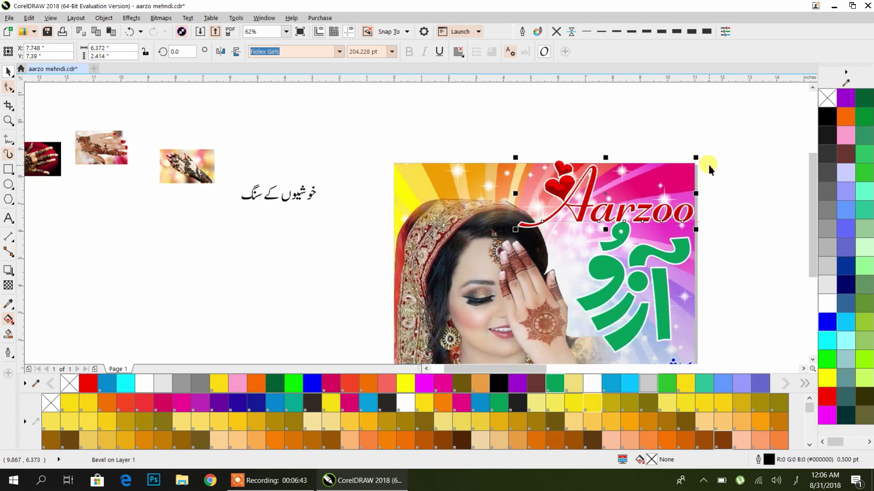
pyautogui.moveTo(695, 157); pyautogui.dragTo(671, 209)
pyautogui.click(718, 97)
# Try black, white, cyan and green fills on the Aarzoo lettering and settle on blue
pyautogui.click(604, 191)
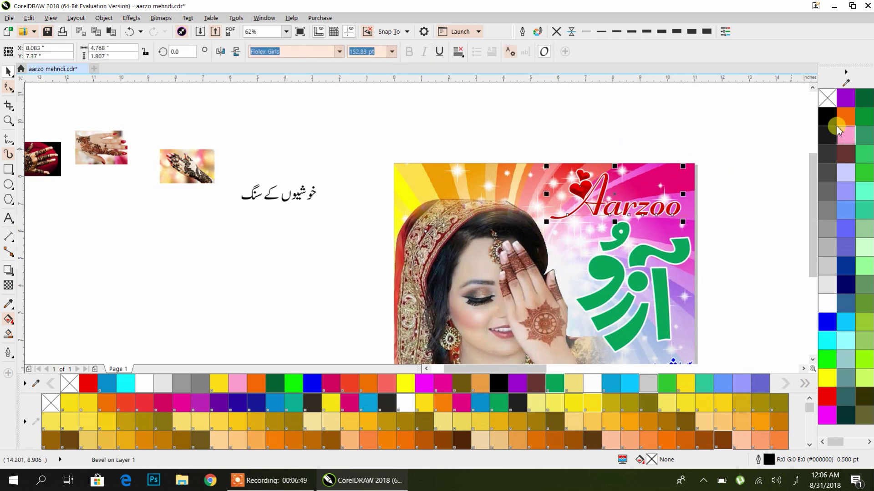
pyautogui.click(827, 117)
pyautogui.click(827, 303)
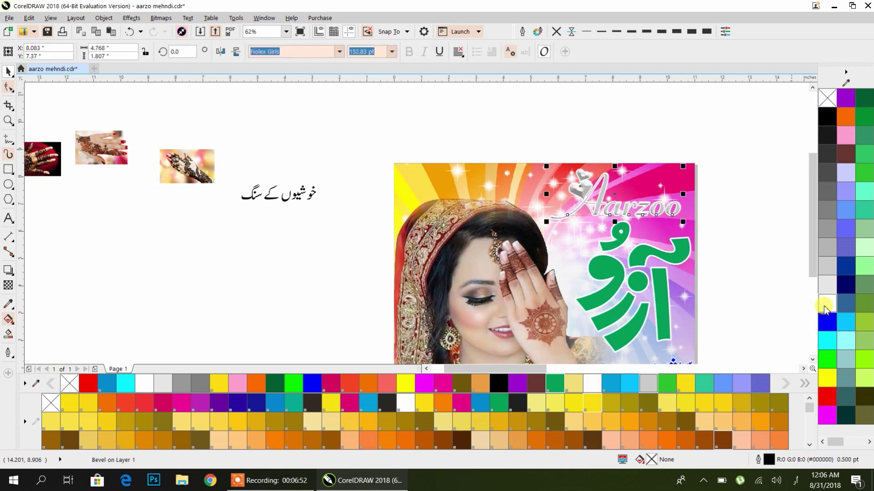
pyautogui.click(826, 342)
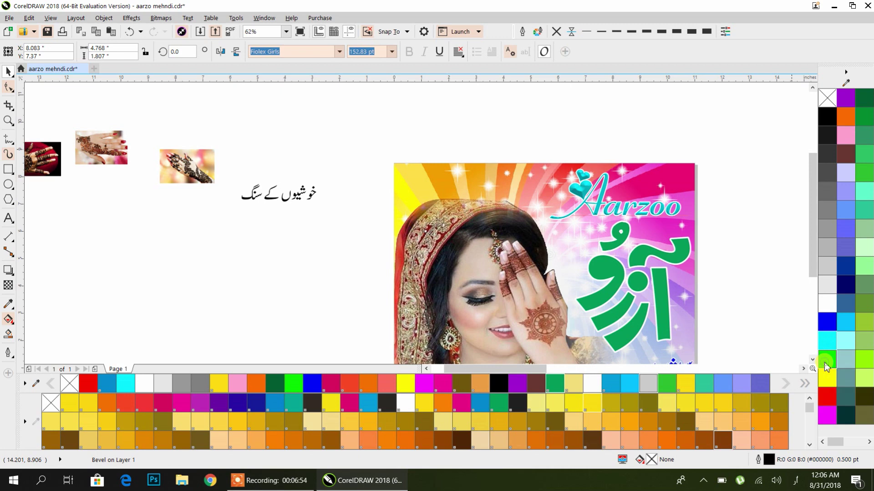
pyautogui.click(824, 362)
pyautogui.click(827, 323)
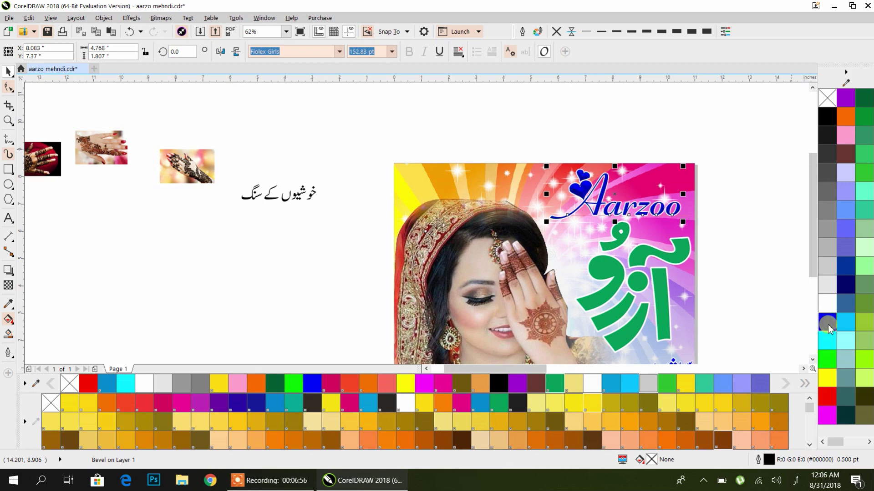
# Move the black Urdu line "خوشیوں کے سنگ" onto the background just above the Aarzoo lettering
pyautogui.press('Escape')
pyautogui.moveTo(288, 195); pyautogui.dragTo(660, 194)
pyautogui.click(710, 196)
# Draw a rectangle in the upper corner above the bride's head and scale it down to about 1.42 by 0.92 inches
pyautogui.moveTo(264, 206); pyautogui.dragTo(250, 189)
pyautogui.scroll(-2, 253, 192)
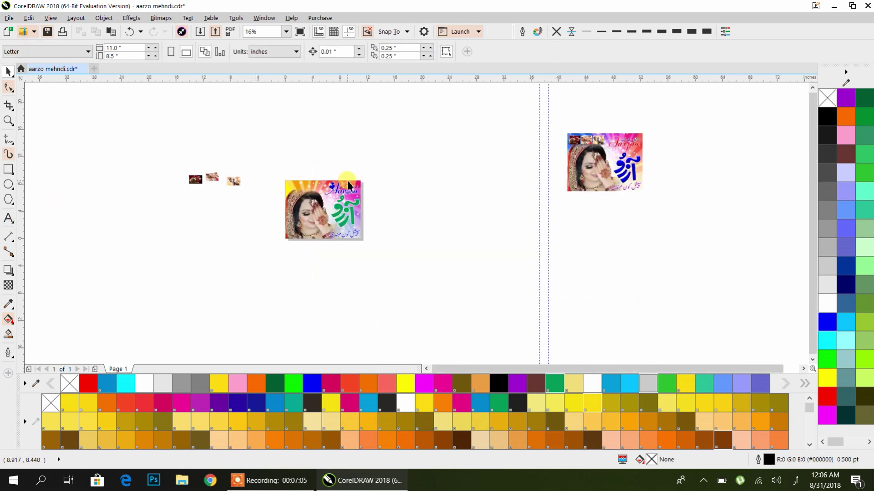
pyautogui.scroll(1, 319, 181)
pyautogui.scroll(1, 274, 196)
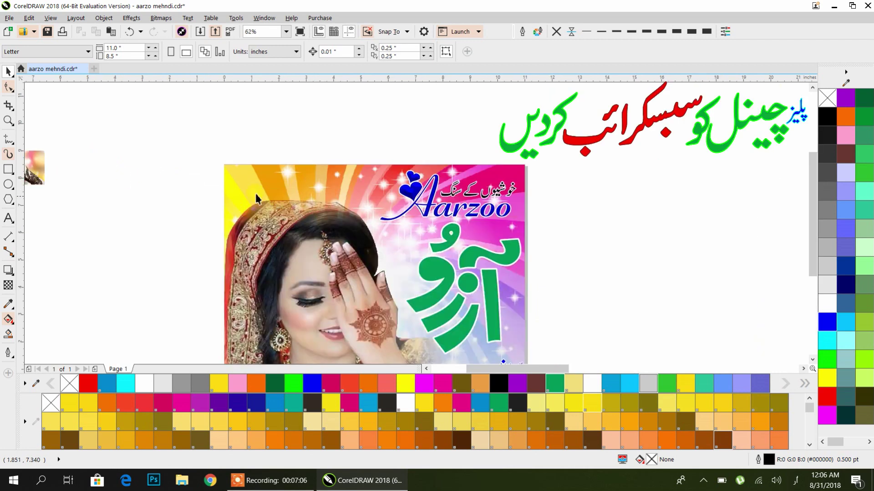
pyautogui.click(9, 169)
pyautogui.moveTo(236, 179); pyautogui.dragTo(287, 215)
pyautogui.click(8, 71)
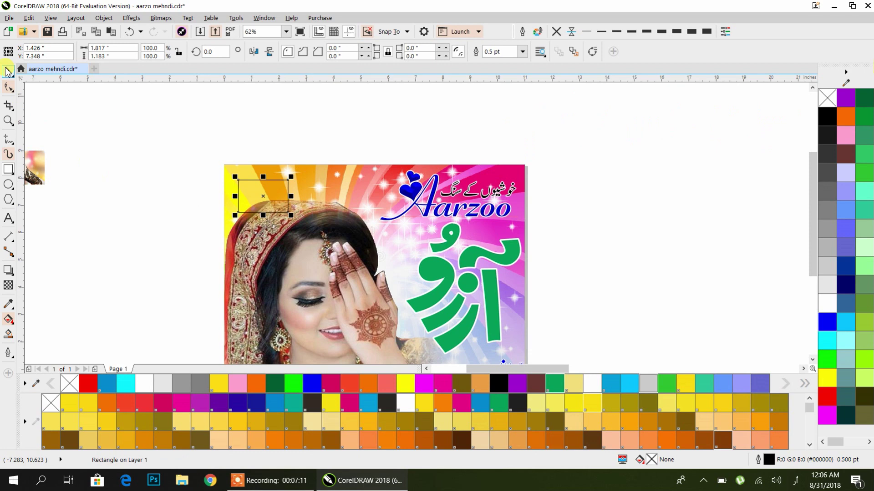
pyautogui.scroll(1, 263, 195)
pyautogui.moveTo(316, 231); pyautogui.dragTo(294, 217)
# Duplicate the rectangle twice into an evenly spaced row of three above the bride's head and fill all three with white
pyautogui.moveTo(249, 198); pyautogui.dragTo(336, 199)
pyautogui.hotkey('ctrl', 'r')
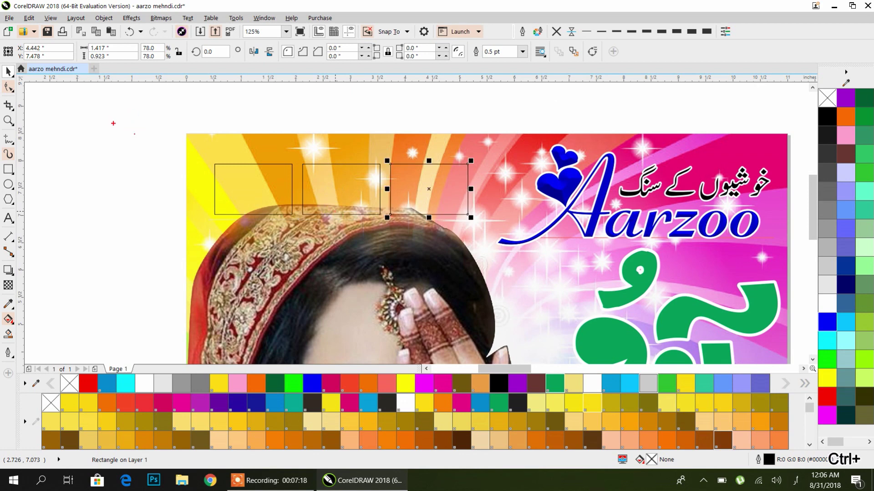
pyautogui.press('Escape')
pyautogui.moveTo(136, 100); pyautogui.dragTo(502, 261)
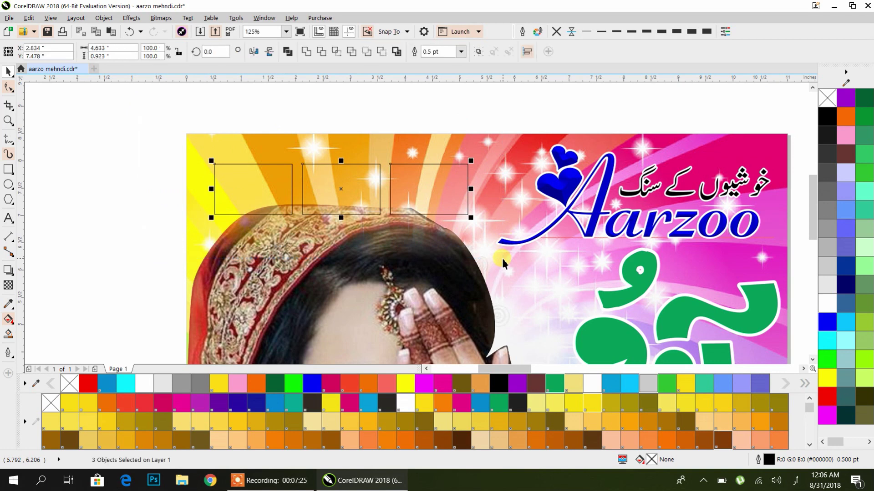
pyautogui.click(827, 301)
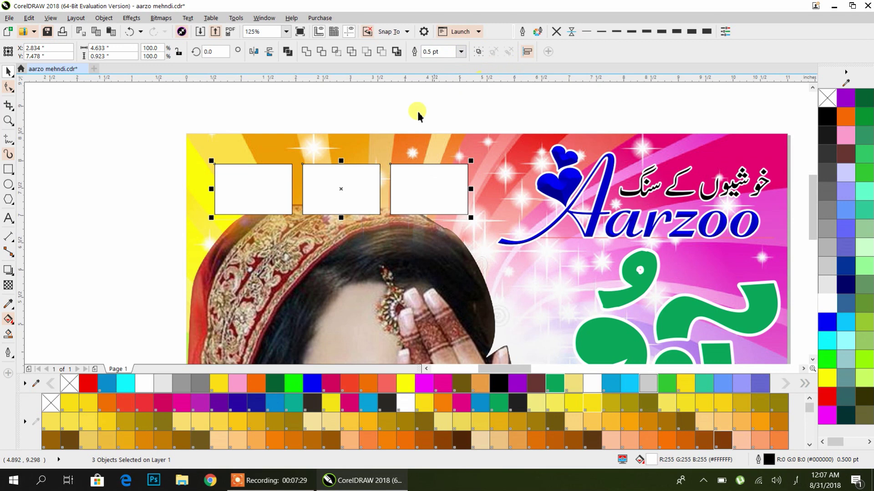
# Delete the two duplicate rectangles, keeping only the first white one
pyautogui.click(371, 104)
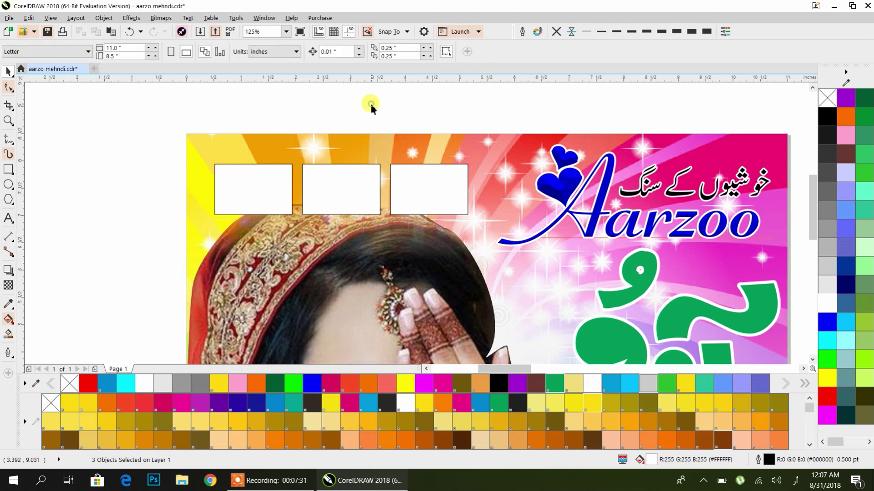
pyautogui.moveTo(473, 94); pyautogui.dragTo(294, 268)
pyautogui.press('Delete')
# Round the corners of the white rectangle freehand with the Shape tool to a radius of about 0.087 inches
pyautogui.scroll(1, 226, 186)
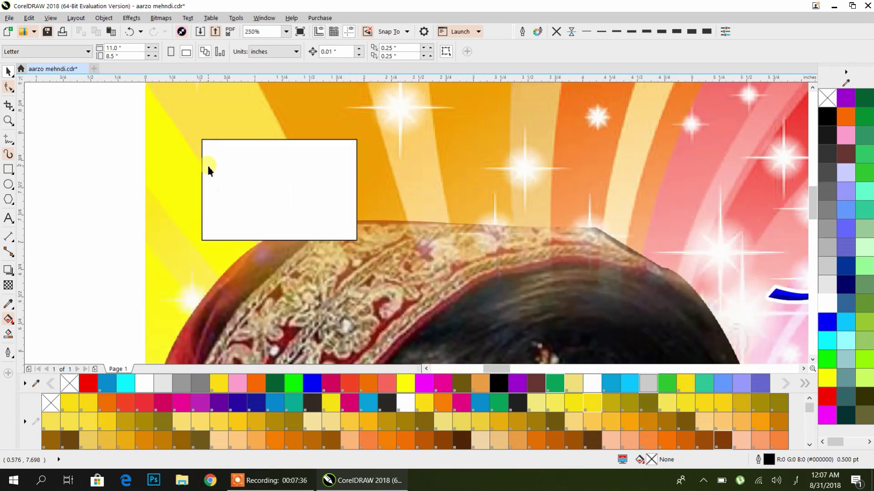
pyautogui.click(208, 170)
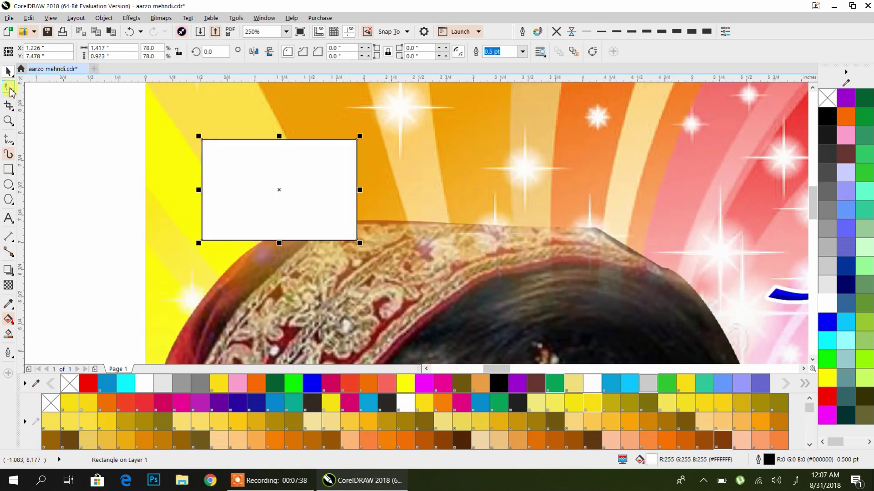
pyautogui.click(8, 87)
pyautogui.click(36, 86)
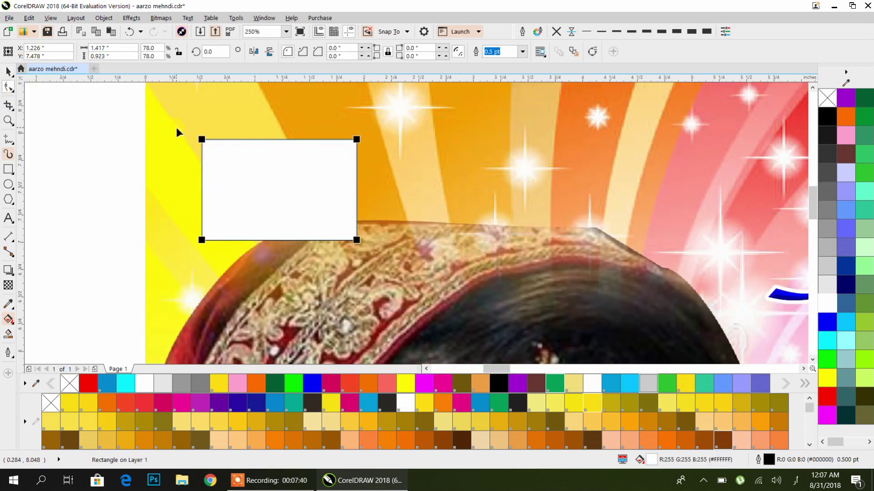
pyautogui.moveTo(197, 137); pyautogui.dragTo(214, 145)
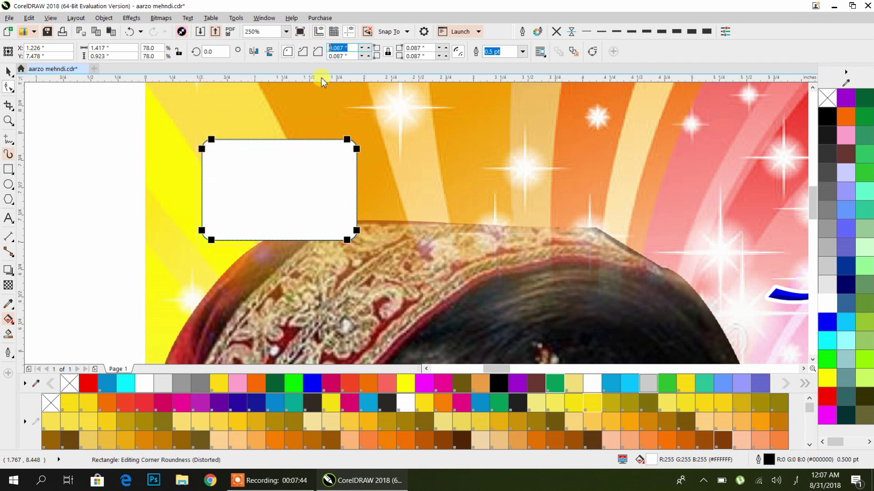
# Set the corner radius of the white rectangle to 0.15 inches
pyautogui.write('0')
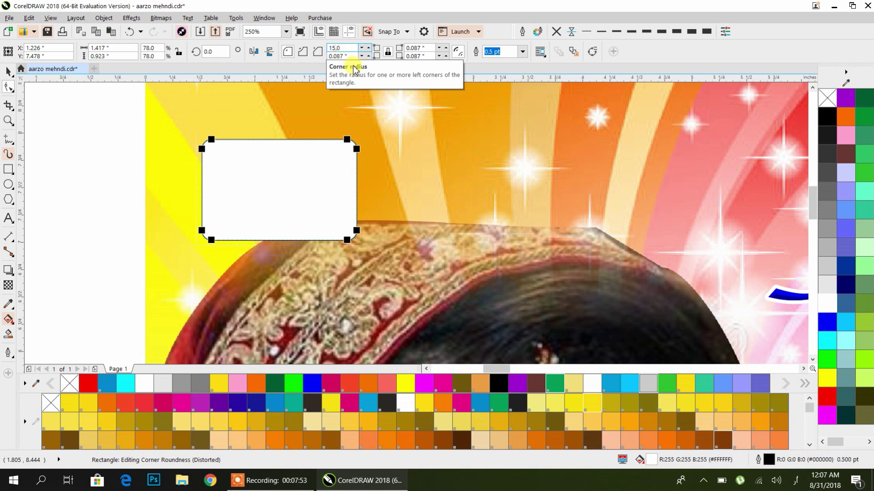
pyautogui.click(344, 48)
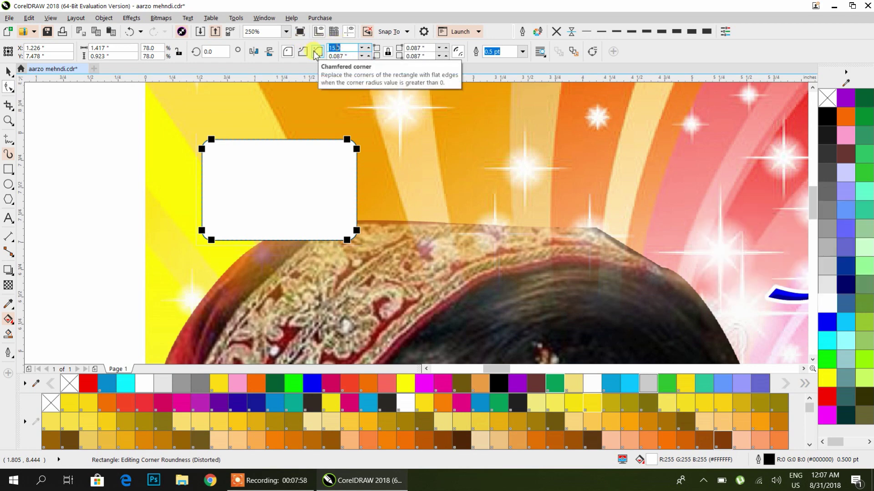
pyautogui.doubleClick(352, 48)
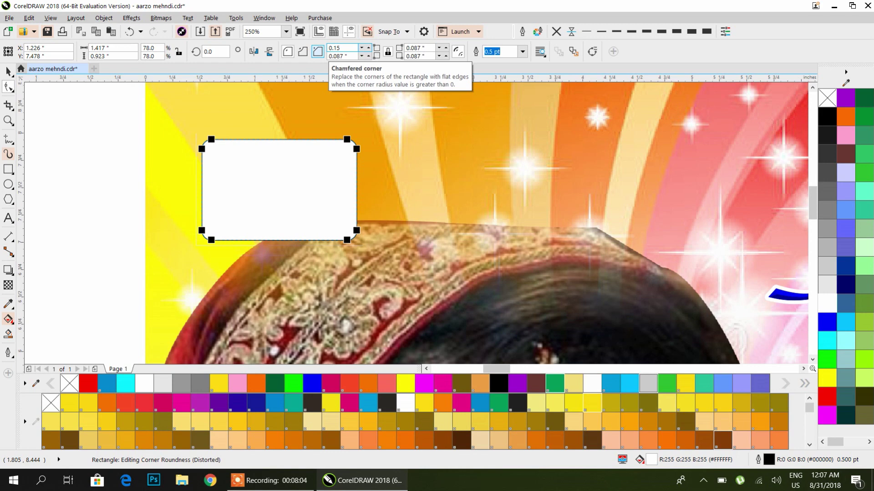
pyautogui.press('Return')
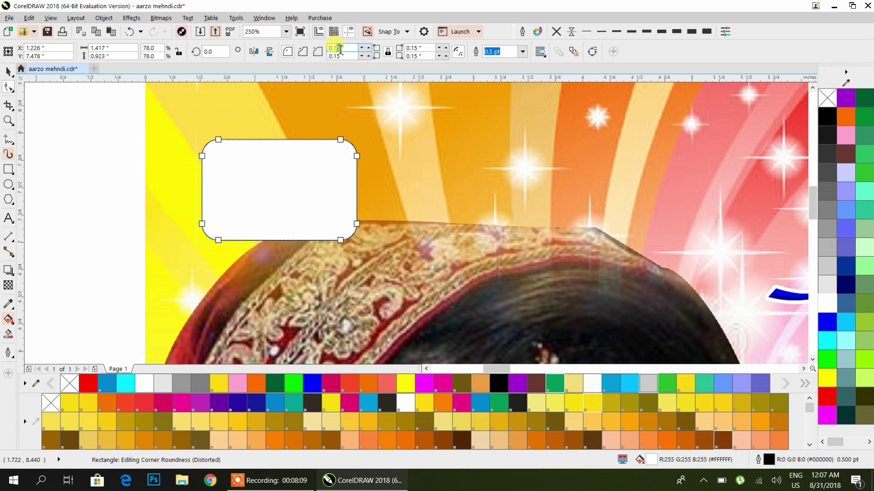
# Reduce the white rectangle's corner radius to 0.11 inches and return to the Pick tool
pyautogui.write('1')
pyautogui.press('Return')
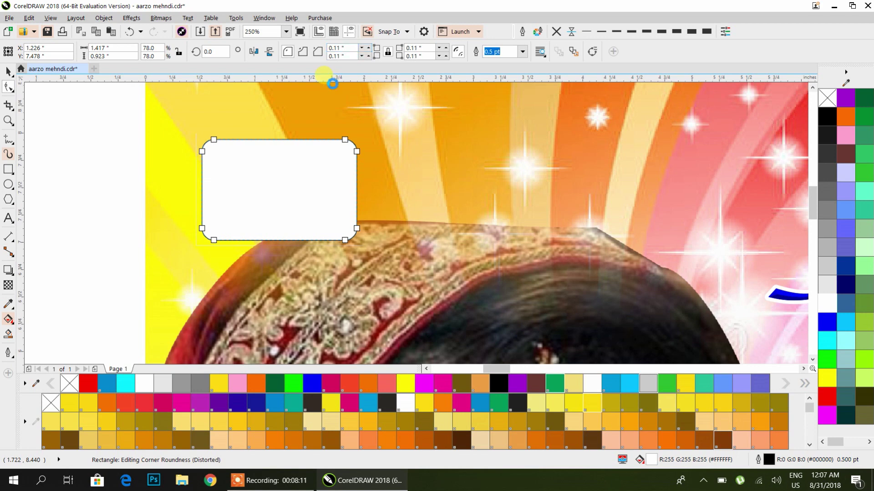
pyautogui.click(5, 72)
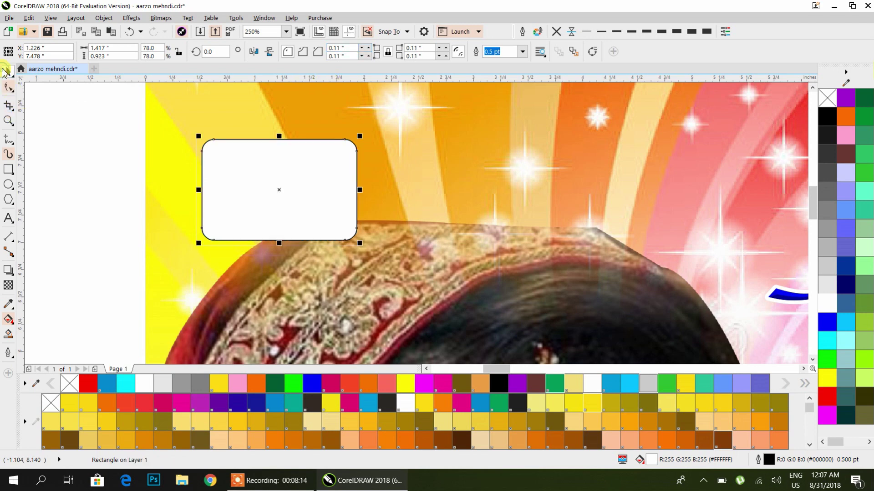
# Give the rounded white rectangle a 4 pt dashed outline placed behind the fill and scaling with the object
pyautogui.click(662, 35)
pyautogui.click(676, 31)
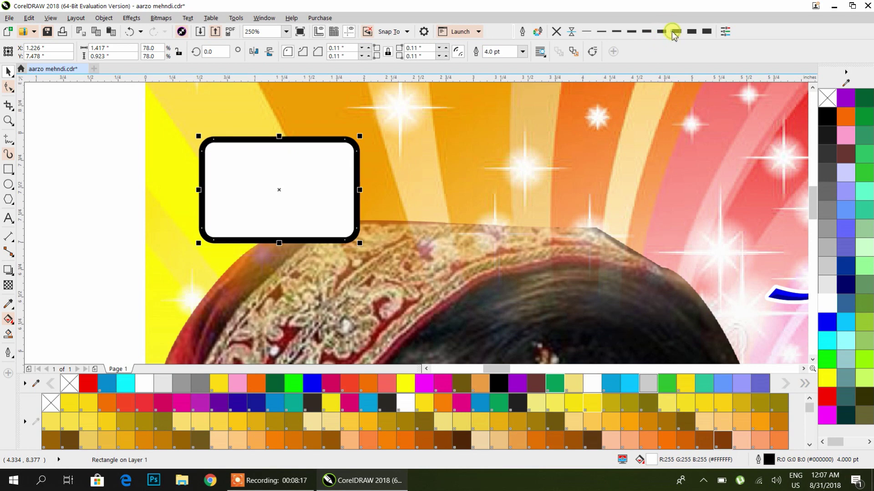
pyautogui.click(522, 32)
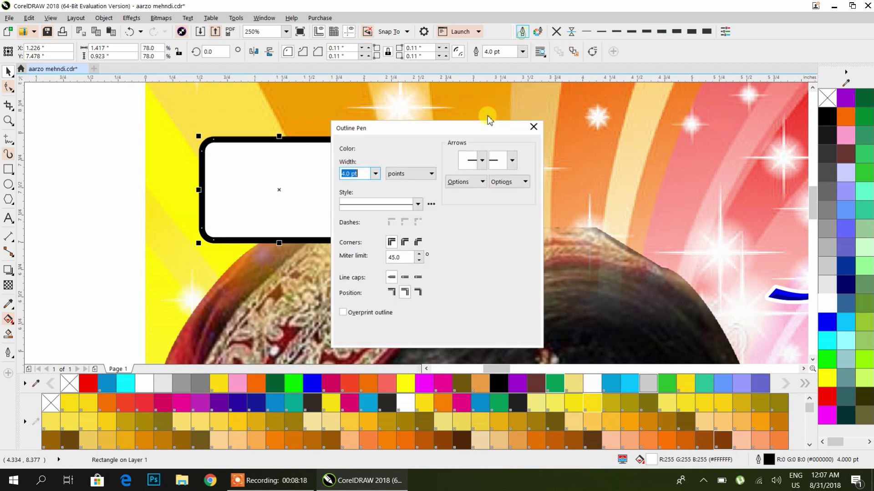
pyautogui.click(396, 208)
pyautogui.click(377, 233)
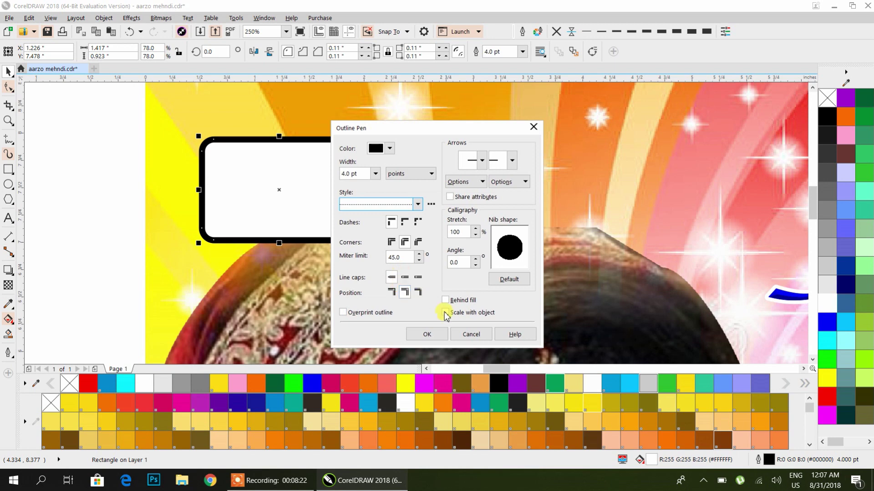
pyautogui.click(427, 334)
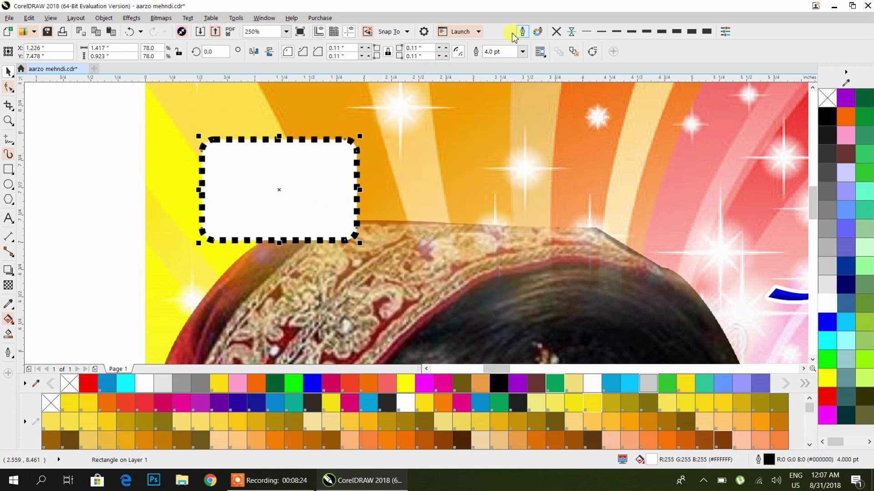
pyautogui.click(526, 31)
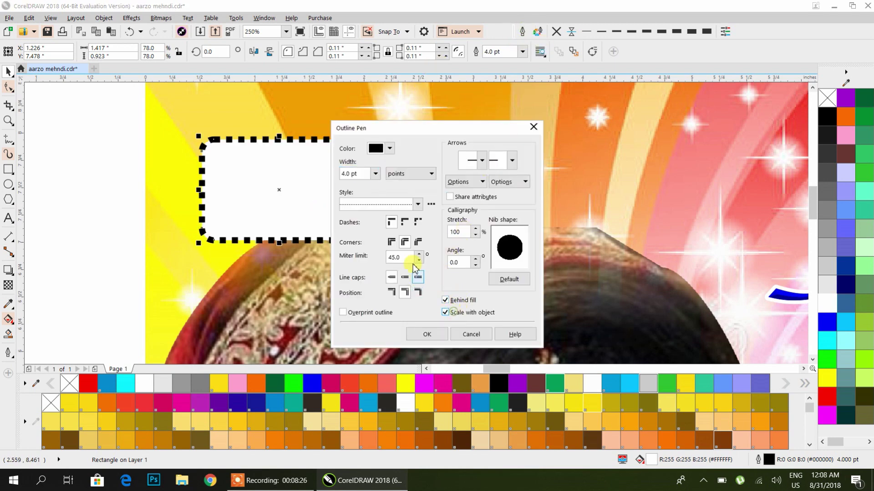
pyautogui.click(426, 334)
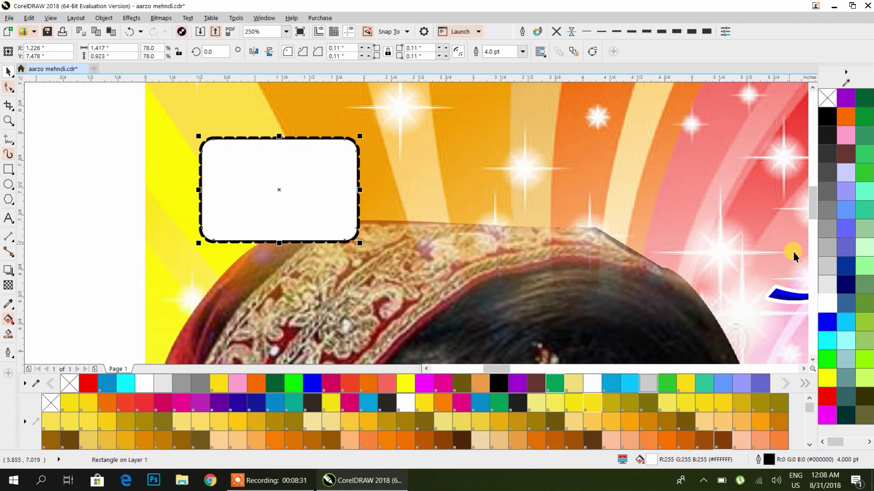
# Try white, black, purple, yellow and green outlines with blue, orange, magenta and red fills on the rounded rectangle
pyautogui.rightClick(824, 306)
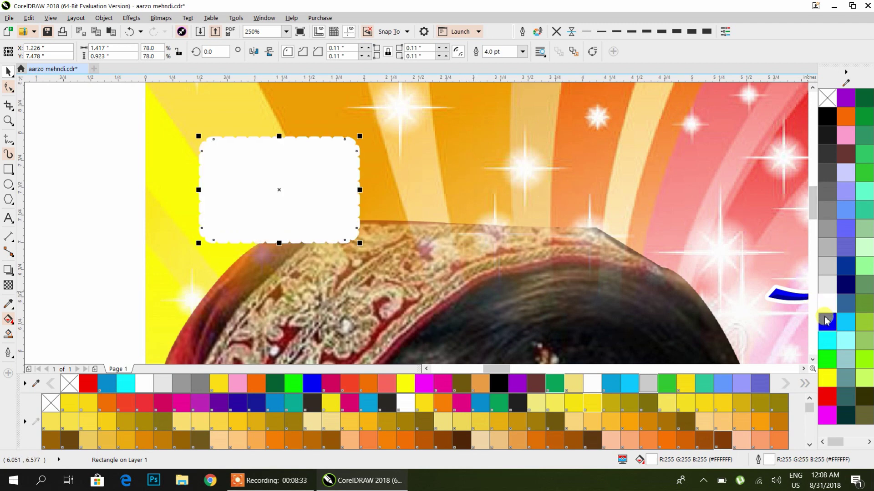
pyautogui.click(826, 320)
pyautogui.rightClick(830, 125)
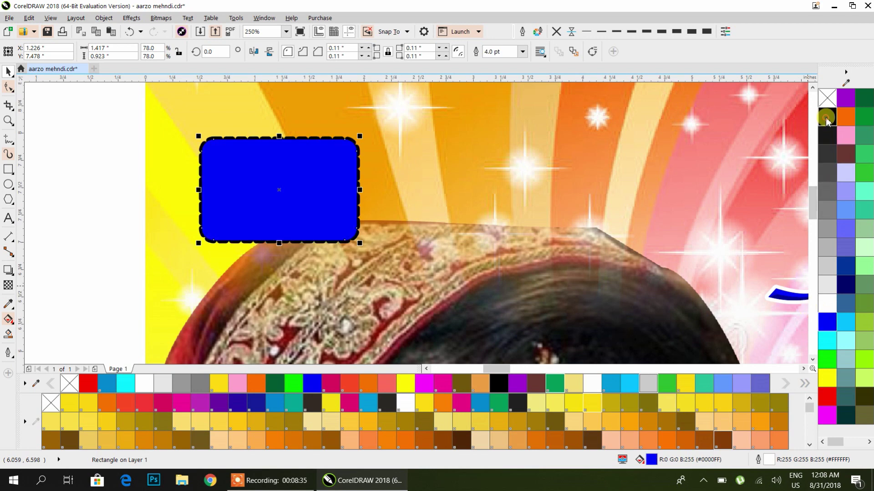
pyautogui.click(843, 119)
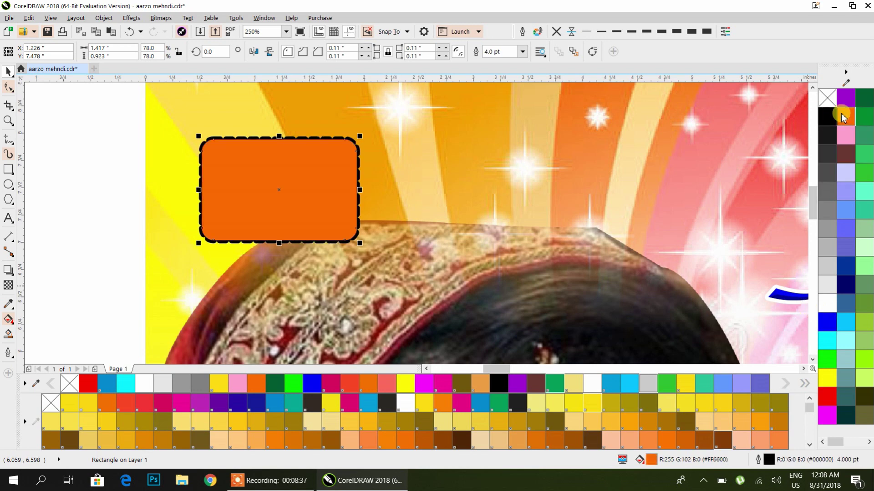
pyautogui.rightClick(844, 98)
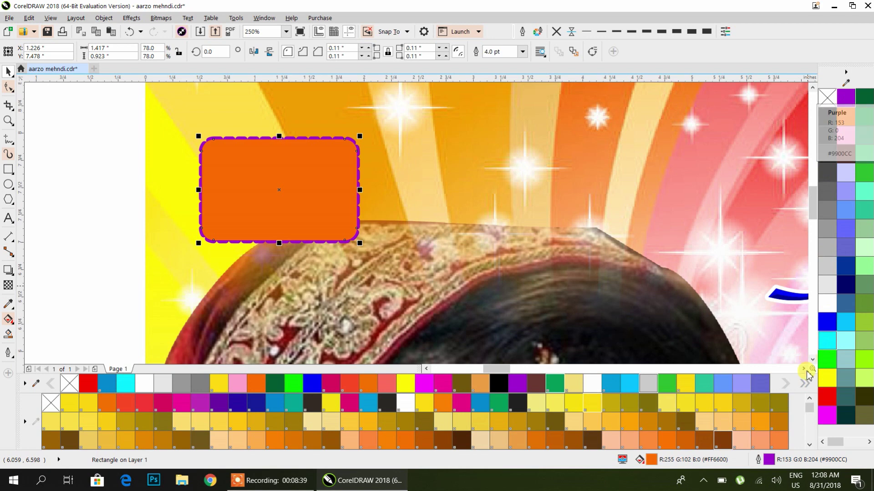
pyautogui.click(826, 415)
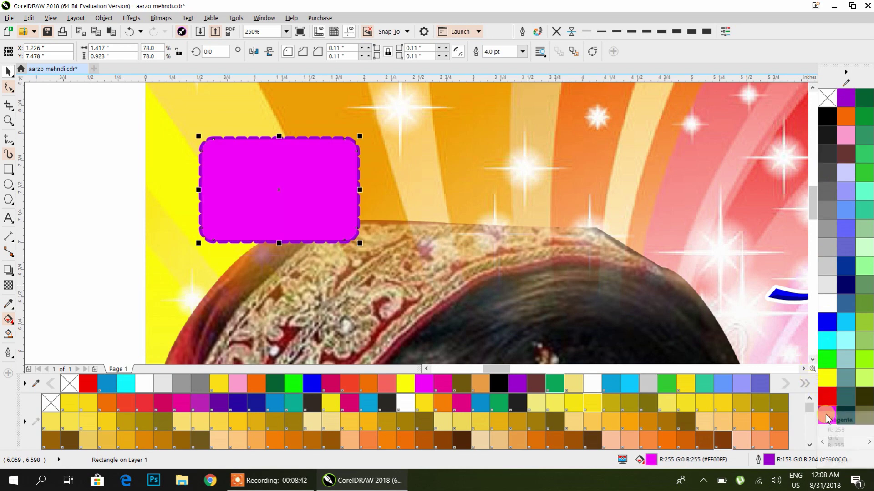
pyautogui.click(825, 401)
pyautogui.rightClick(823, 382)
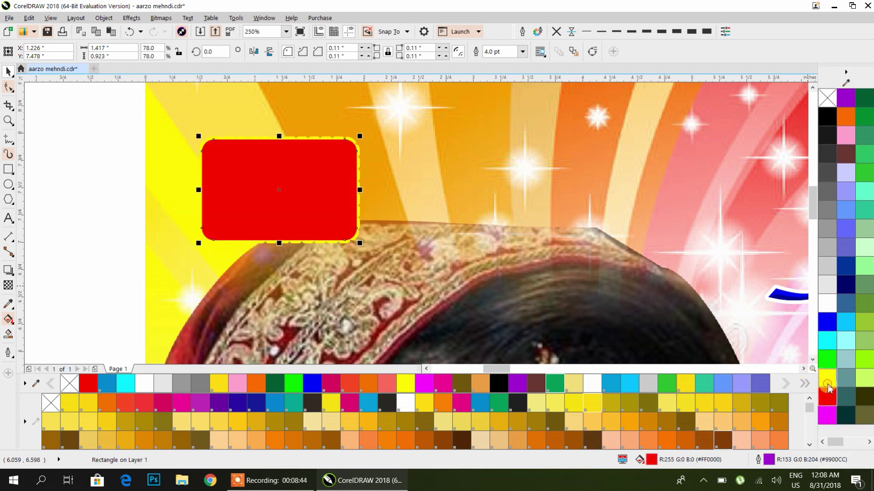
pyautogui.rightClick(829, 361)
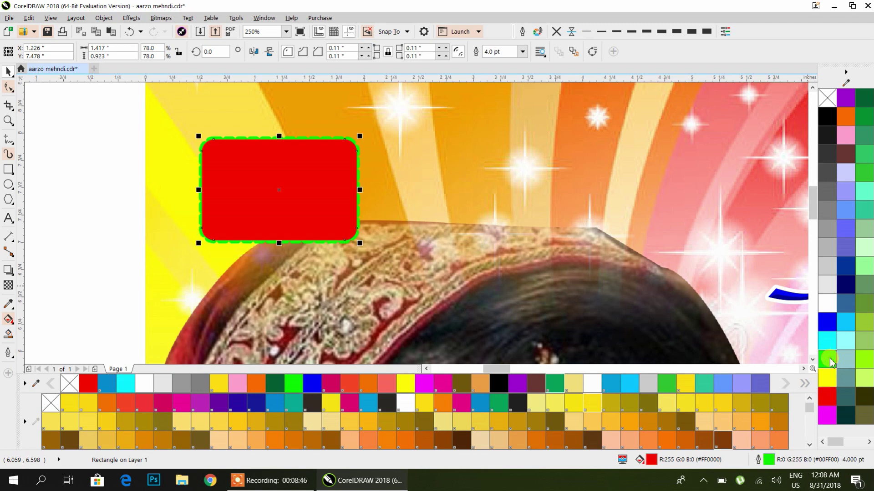
# Color the rounded rectangle with a blue (#0000FF) outline and a sky-blue (#00CCFF) fill
pyautogui.rightClick(827, 322)
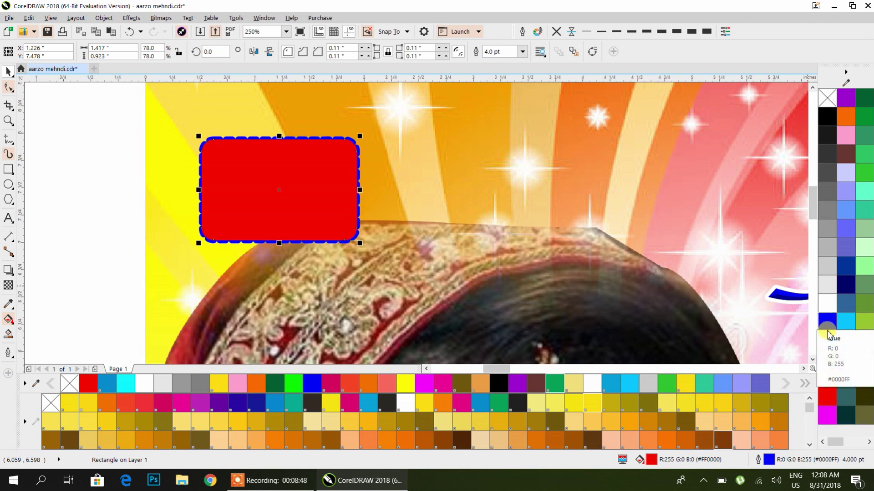
pyautogui.click(846, 322)
# Duplicate the sky-blue rectangle horizontally beside the original and repeat the copy to form an evenly spaced row of three
pyautogui.moveTo(255, 191); pyautogui.dragTo(452, 198)
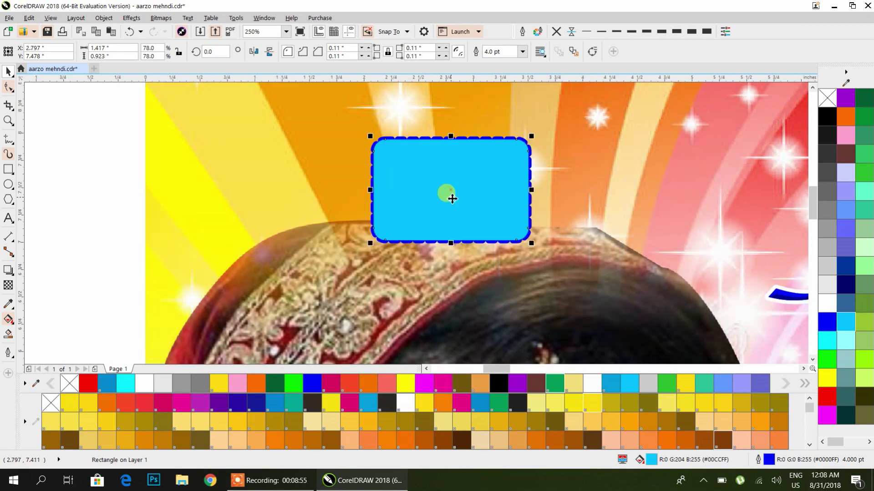
pyautogui.hotkey('ctrl', 'z')
pyautogui.moveTo(296, 181); pyautogui.dragTo(452, 195)
pyautogui.rightClick(452, 195)
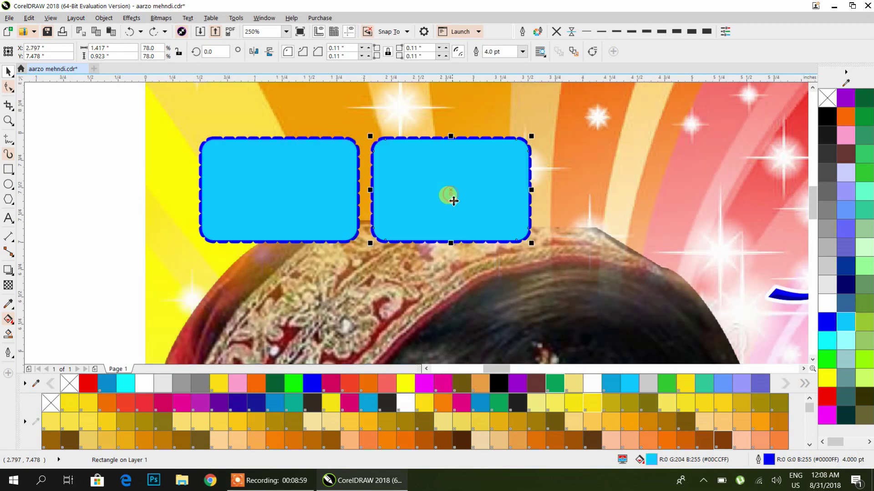
pyautogui.hotkey('ctrl', 'r')
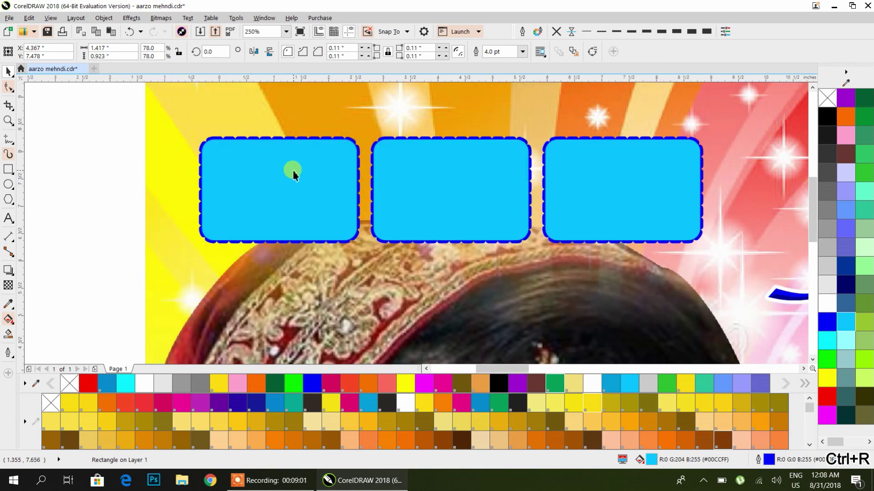
# Enlarge the row of three rectangles together to about 5.52 by 1.12 inches
pyautogui.scroll(-2, 293, 172)
pyautogui.moveTo(176, 107); pyautogui.dragTo(537, 227)
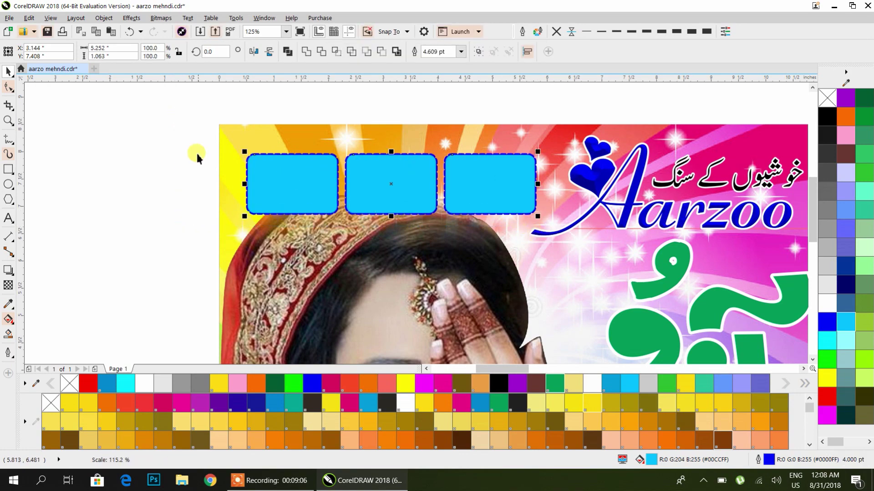
pyautogui.moveTo(240, 151); pyautogui.dragTo(226, 144)
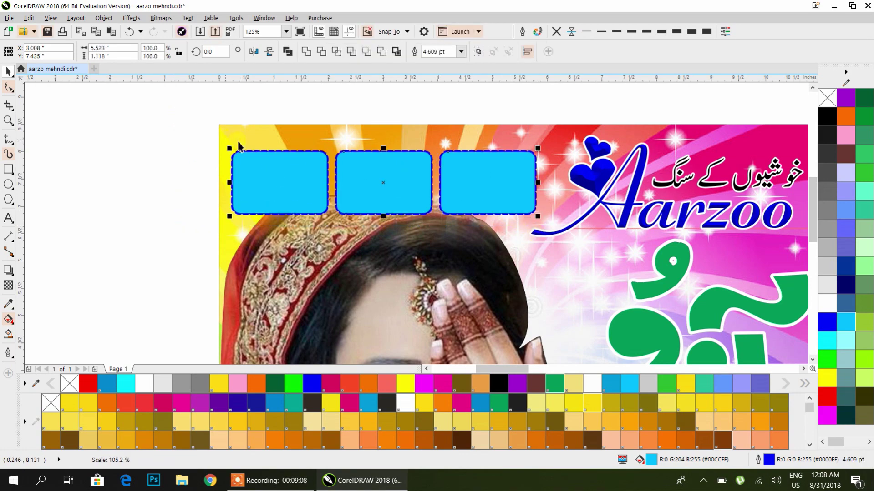
# PowerClip the dark red mehndi hand photo inside the first rounded rectangle
pyautogui.scroll(-4, 226, 147)
pyautogui.moveTo(163, 167); pyautogui.dragTo(261, 188)
pyautogui.click(260, 187)
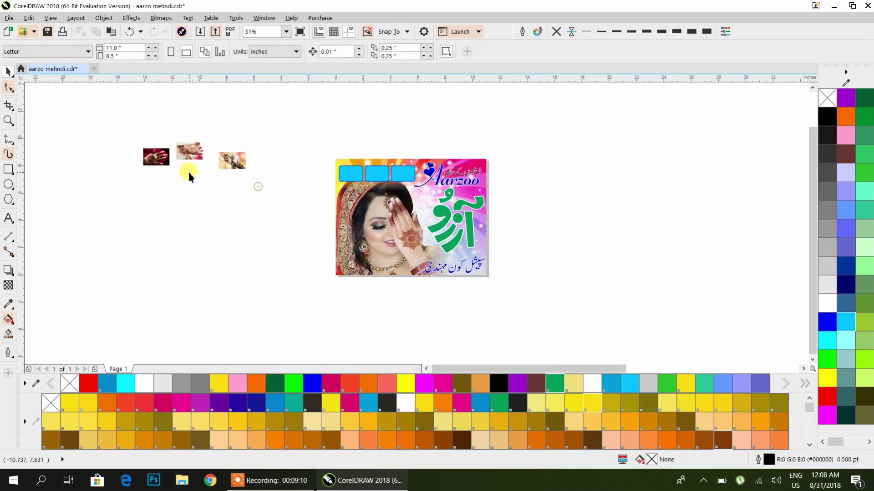
pyautogui.click(162, 161)
pyautogui.rightClick(163, 161)
pyautogui.click(272, 175)
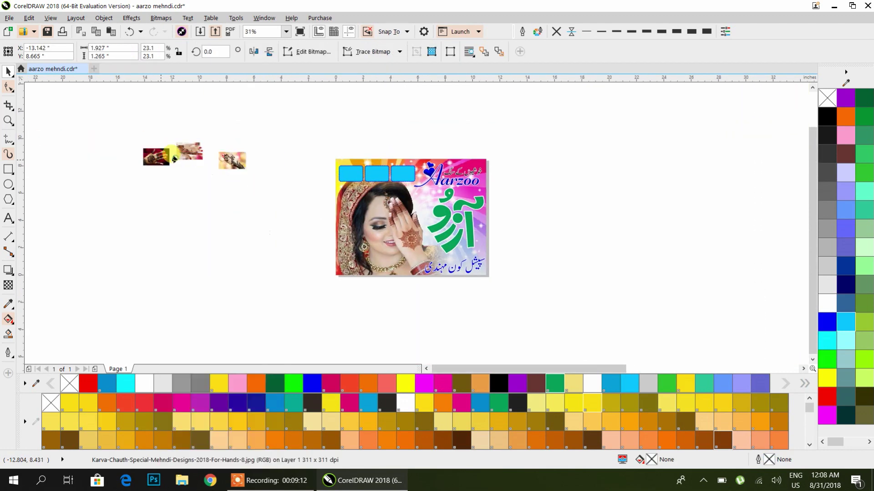
pyautogui.click(345, 177)
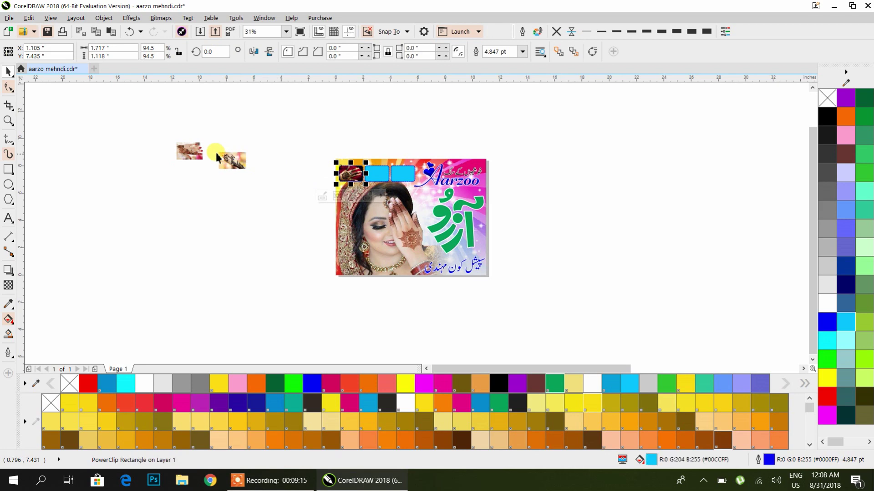
# PowerClip the mehndi hand photo with red nails inside the middle rounded rectangle
pyautogui.rightClick(191, 152)
pyautogui.click(220, 159)
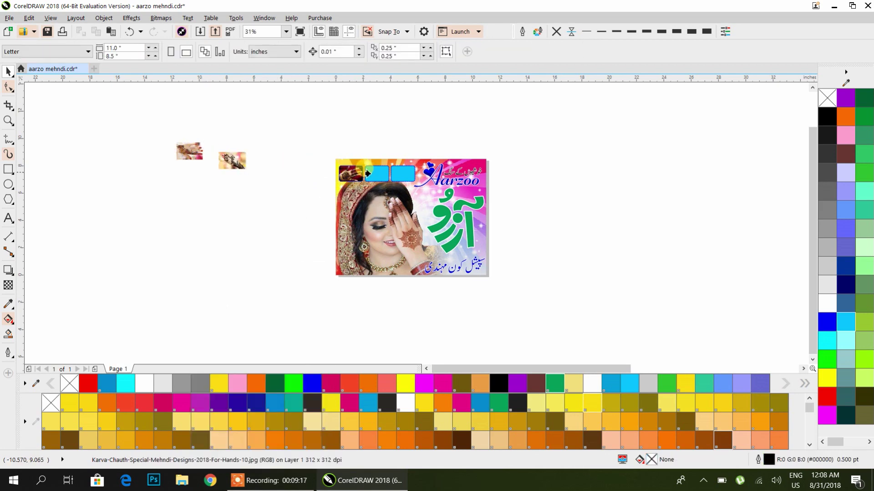
pyautogui.click(377, 173)
pyautogui.click(234, 162)
pyautogui.rightClick(235, 161)
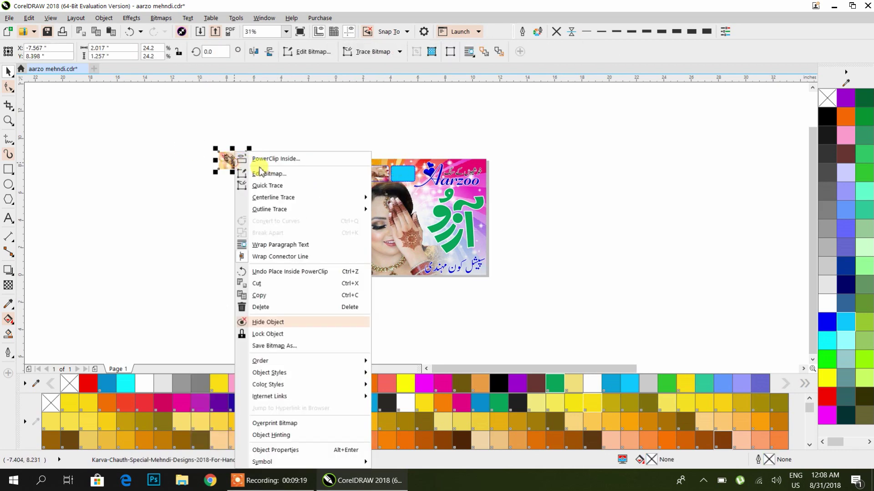
pyautogui.click(268, 158)
pyautogui.click(448, 216)
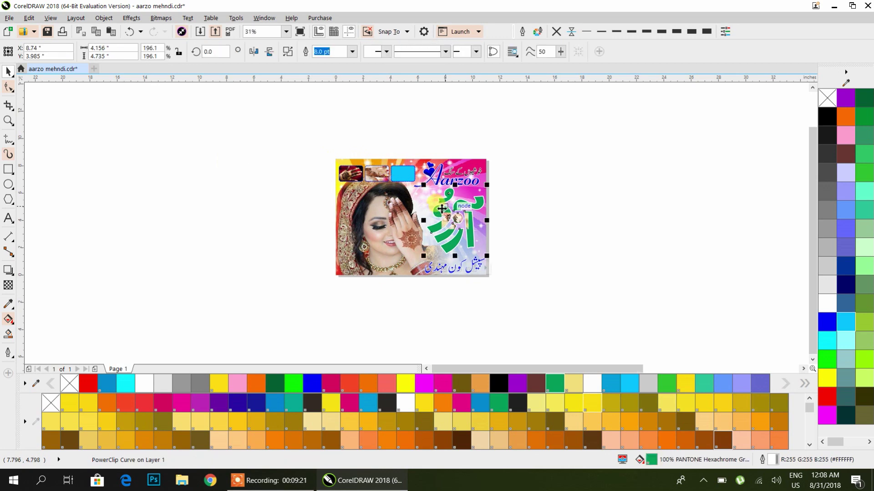
pyautogui.hotkey('ctrl', 'z')
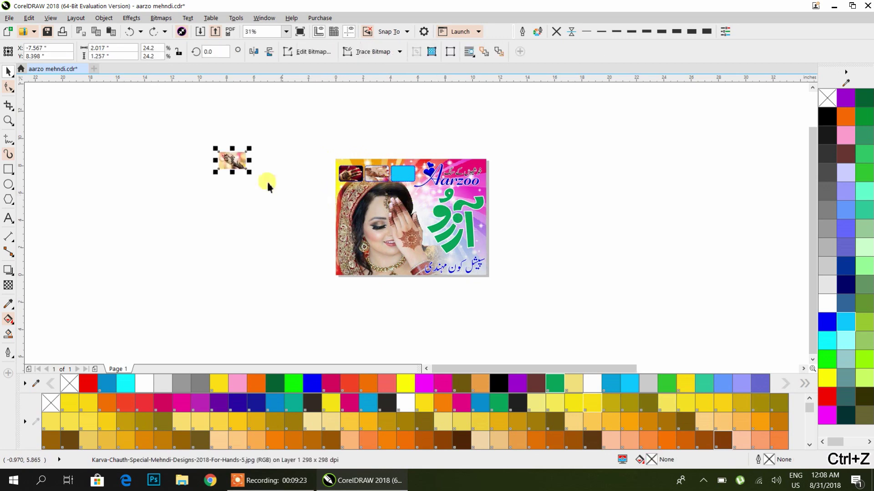
# PowerClip the remaining mehndi hand photo inside the third rounded rectangle
pyautogui.rightClick(229, 165)
pyautogui.click(268, 158)
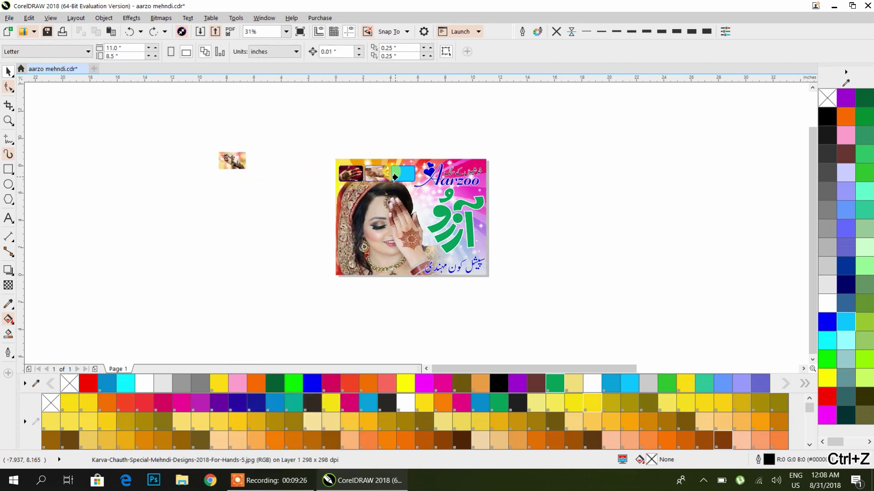
pyautogui.click(397, 174)
pyautogui.scroll(5, 397, 174)
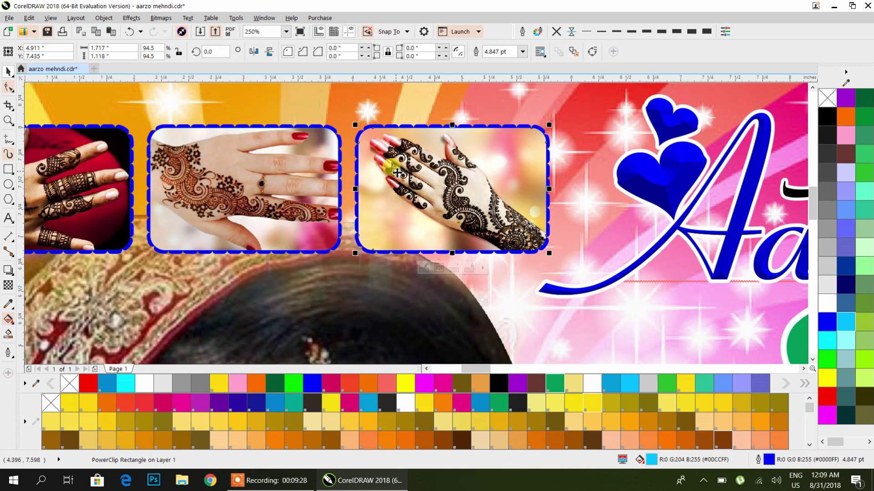
pyautogui.scroll(-2, 398, 173)
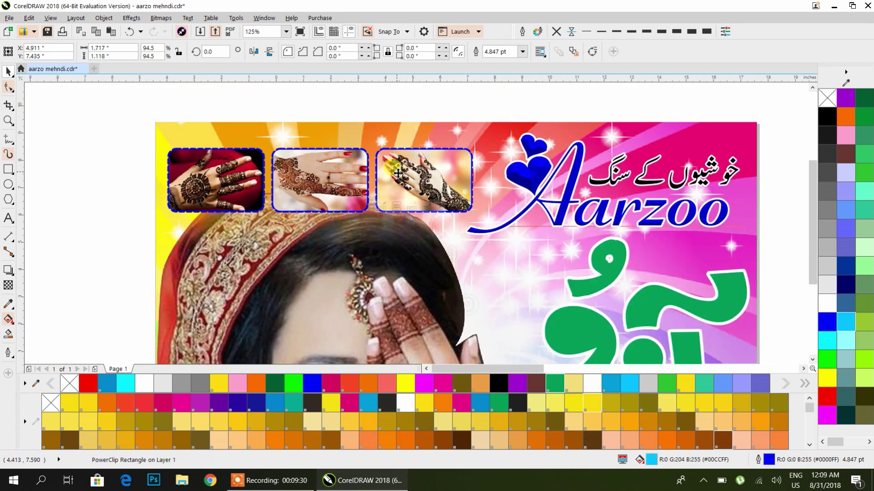
# Apply a drop shadow to the three photo frames together, offset about 0.081 inches horizontally and -0.078 inches vertically
pyautogui.scroll(-2, 397, 173)
pyautogui.moveTo(232, 123); pyautogui.dragTo(452, 209)
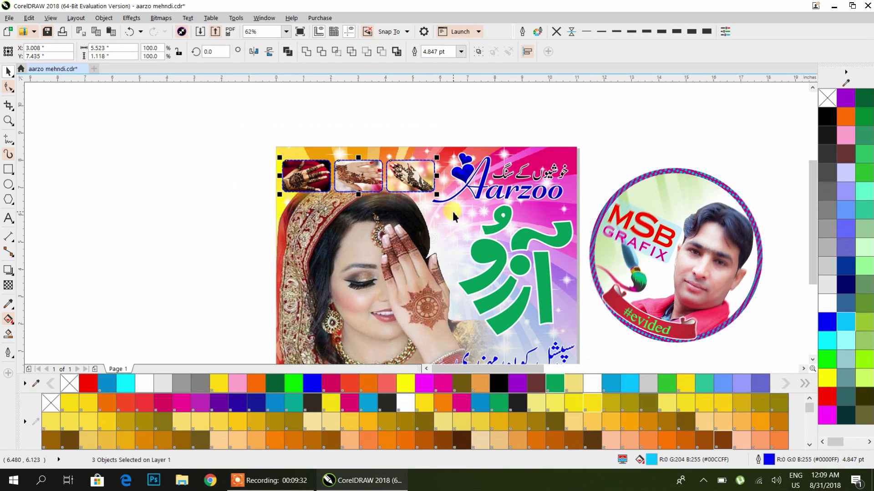
pyautogui.scroll(2, 401, 193)
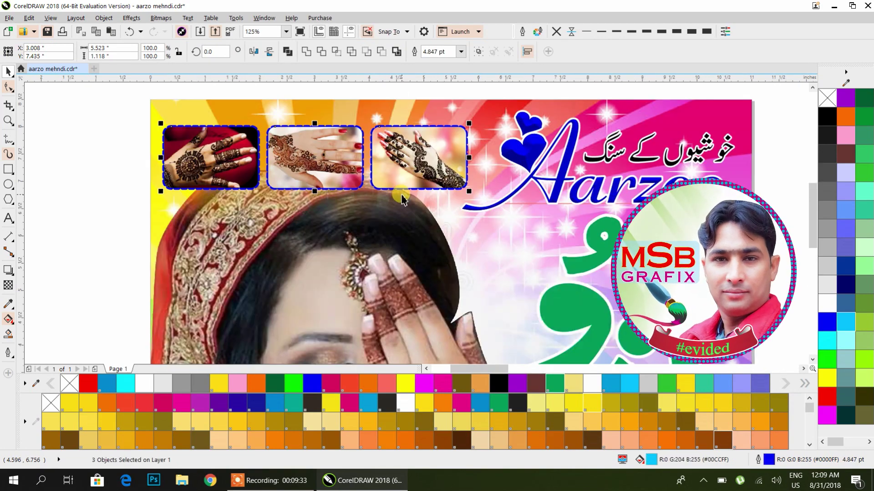
pyautogui.click(7, 276)
pyautogui.click(41, 269)
pyautogui.moveTo(322, 169); pyautogui.dragTo(353, 194)
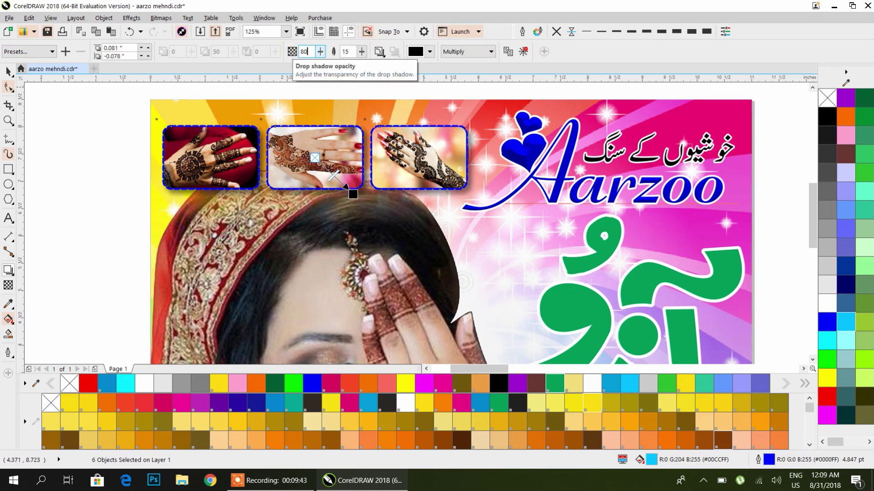
# Set the photo frames' drop shadow opacity to 80 and make its feathering spread outward
pyautogui.press('Return')
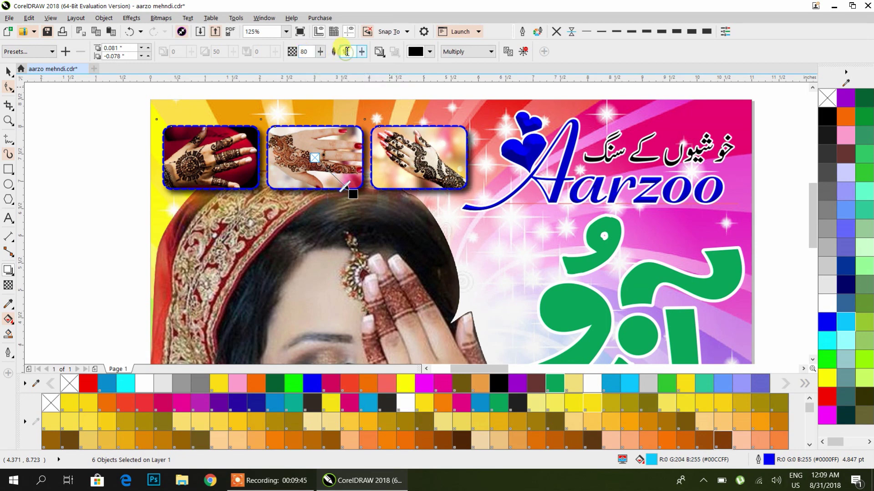
pyautogui.click(347, 51)
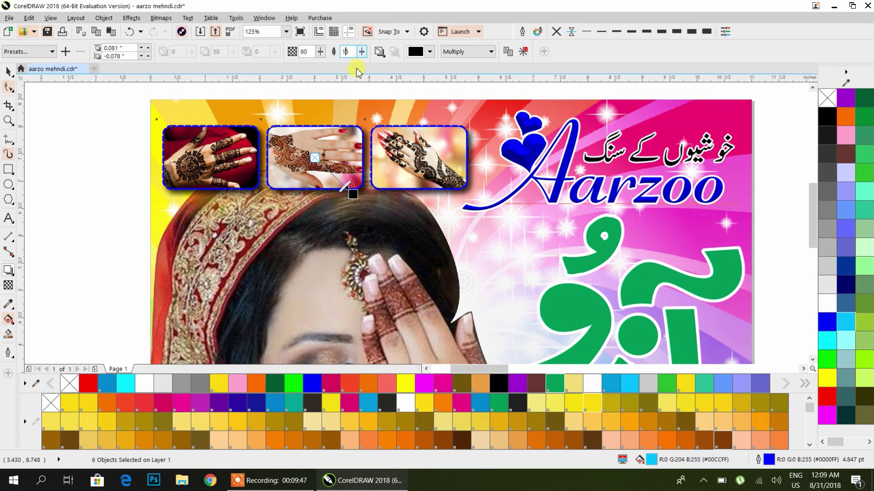
pyautogui.click(378, 52)
pyautogui.click(387, 101)
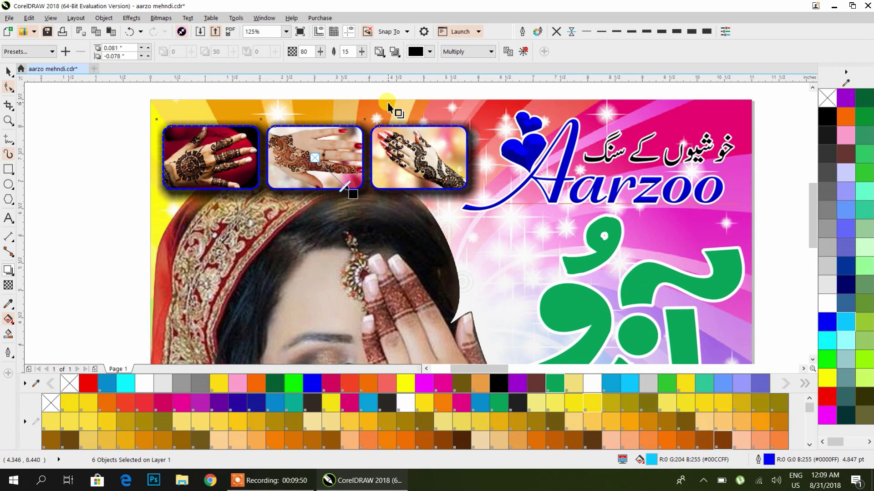
# Undo the last feathering change on the photo frames' drop shadow
pyautogui.click(131, 32)
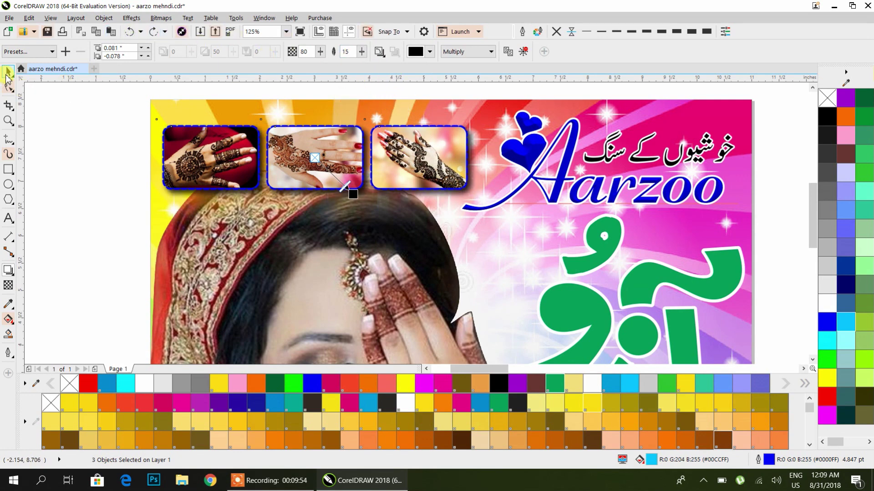
pyautogui.click(8, 72)
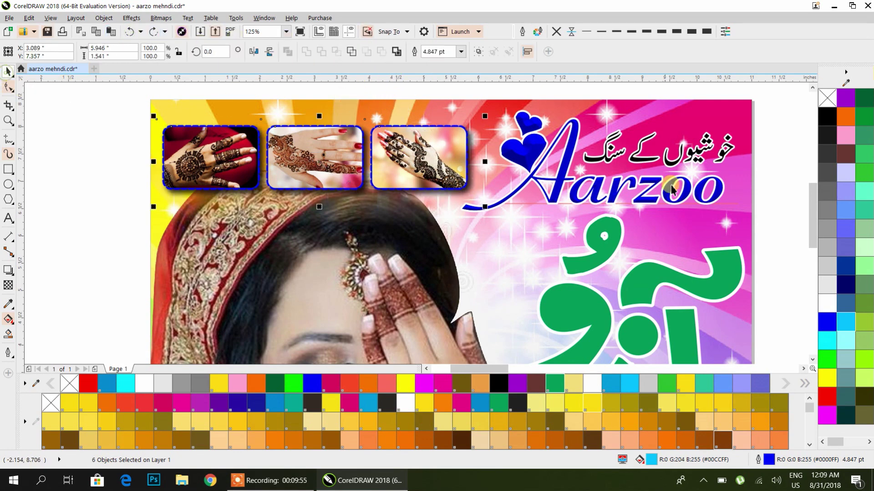
# Set the outline colour of the three mehndi photo frames to white
pyautogui.click(51, 151)
pyautogui.click(184, 157)
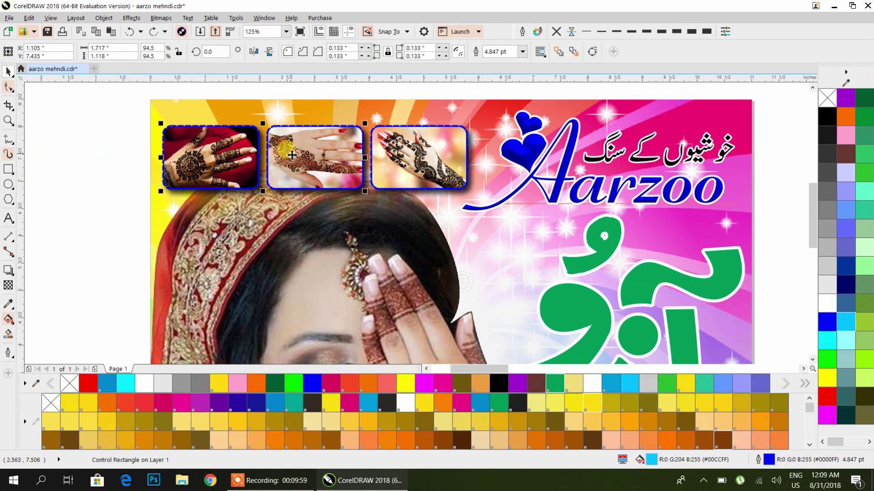
pyautogui.keyDown('shift'); pyautogui.click(291, 158); pyautogui.keyUp('shift')
pyautogui.keyDown('shift'); pyautogui.click(420, 169); pyautogui.keyUp('shift')
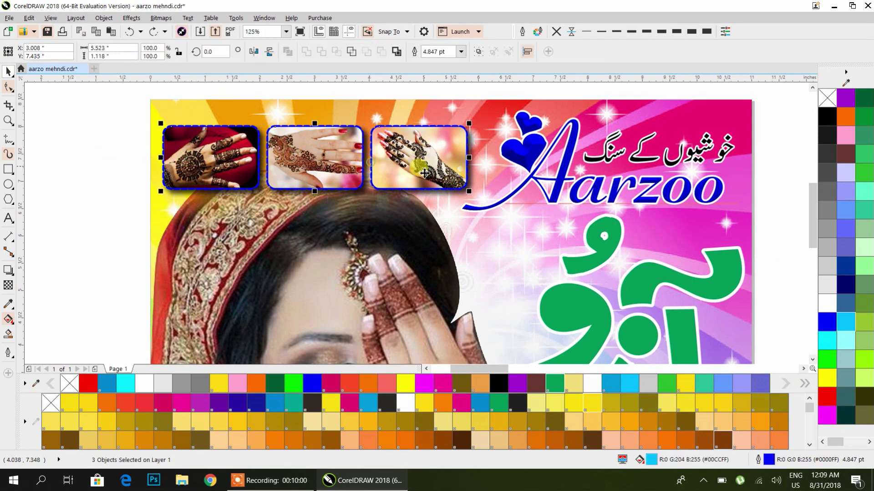
pyautogui.rightClick(827, 303)
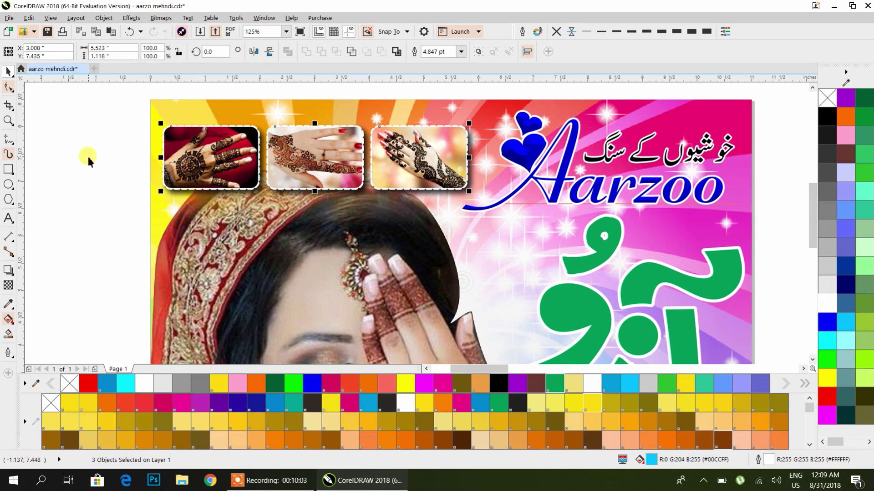
pyautogui.rightClick(826, 381)
pyautogui.rightClick(828, 345)
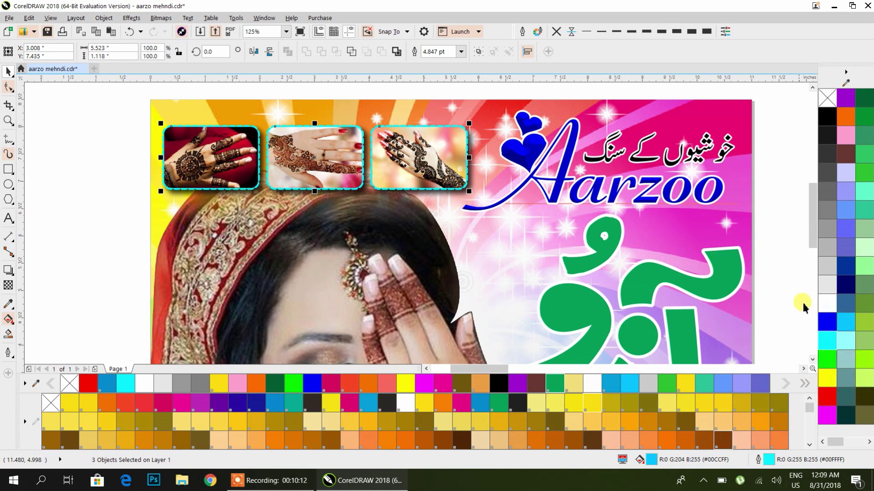
pyautogui.rightClick(825, 303)
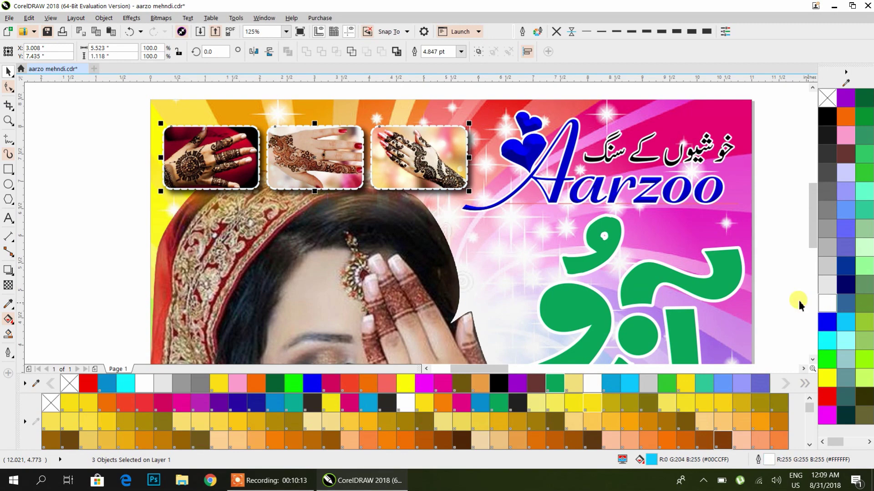
pyautogui.click(109, 171)
# Apply a Soft edge bevel with its offset to the center to the large green Urdu lettering
pyautogui.scroll(-2, 119, 145)
pyautogui.moveTo(223, 174); pyautogui.dragTo(308, 190)
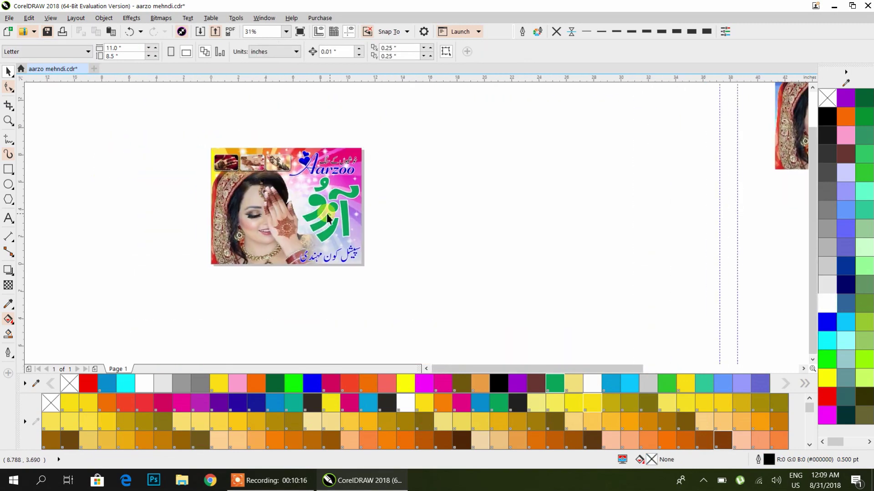
pyautogui.scroll(1, 299, 213)
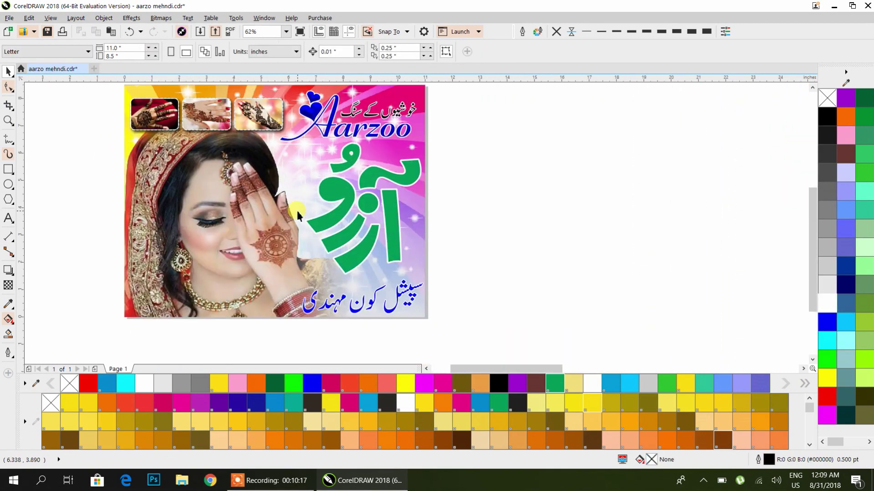
pyautogui.click(326, 222)
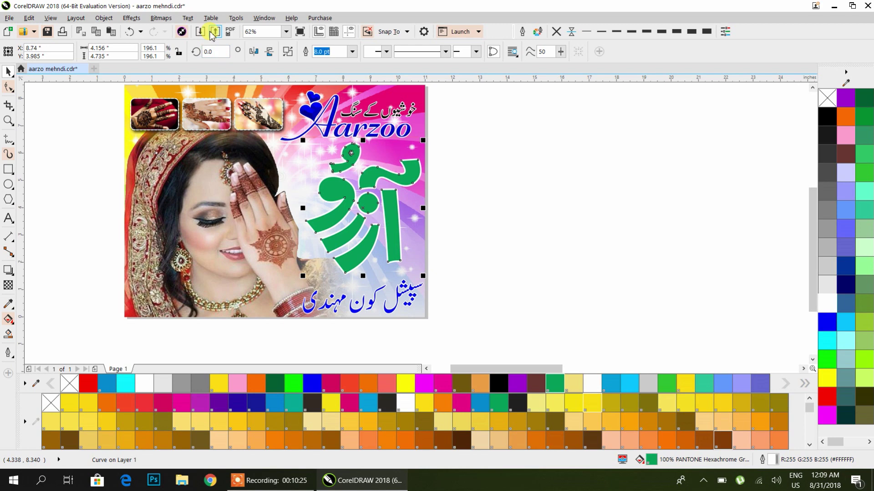
pyautogui.click(132, 18)
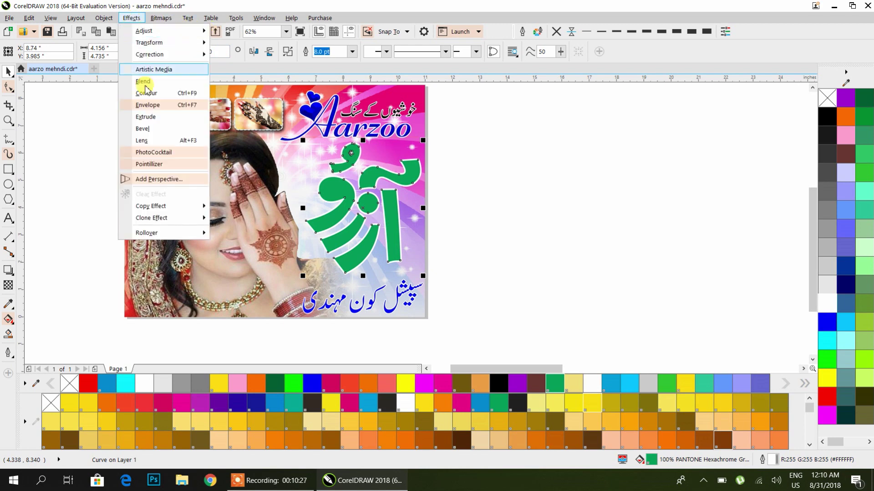
pyautogui.click(152, 129)
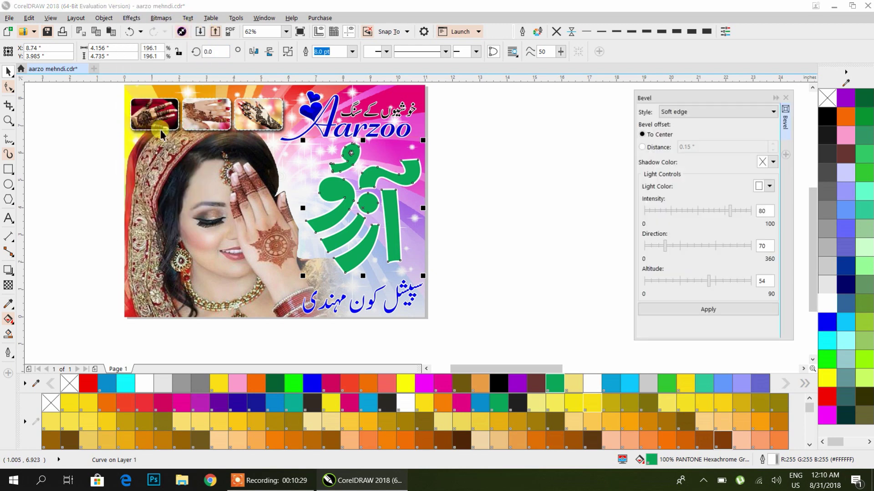
pyautogui.click(678, 305)
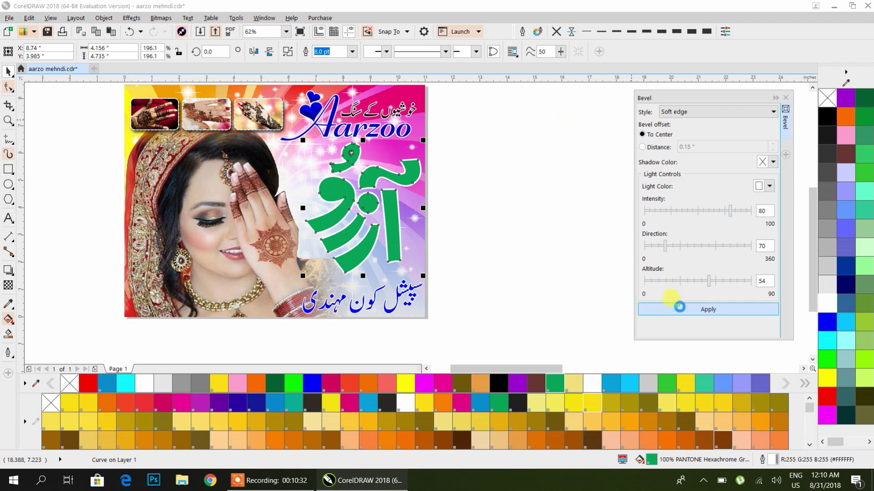
pyautogui.click(784, 98)
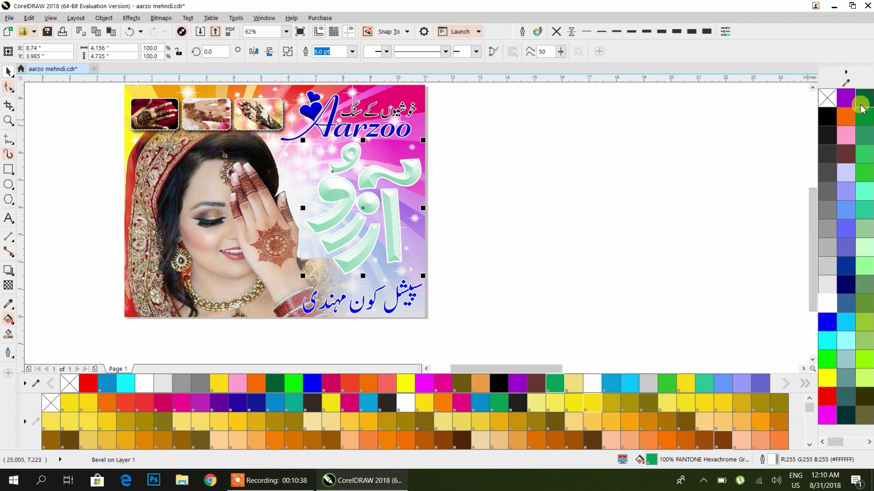
# Fill the beveled Urdu lettering with red, after trying green, orange and purple
pyautogui.click(867, 174)
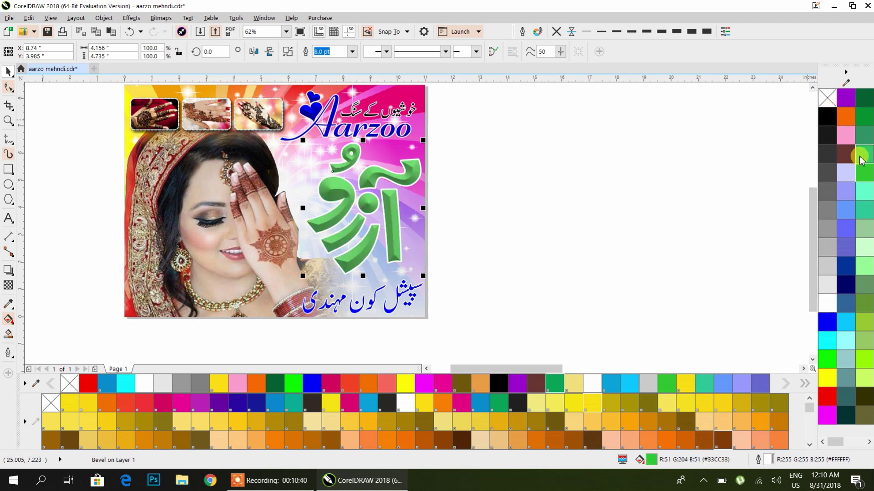
pyautogui.click(844, 124)
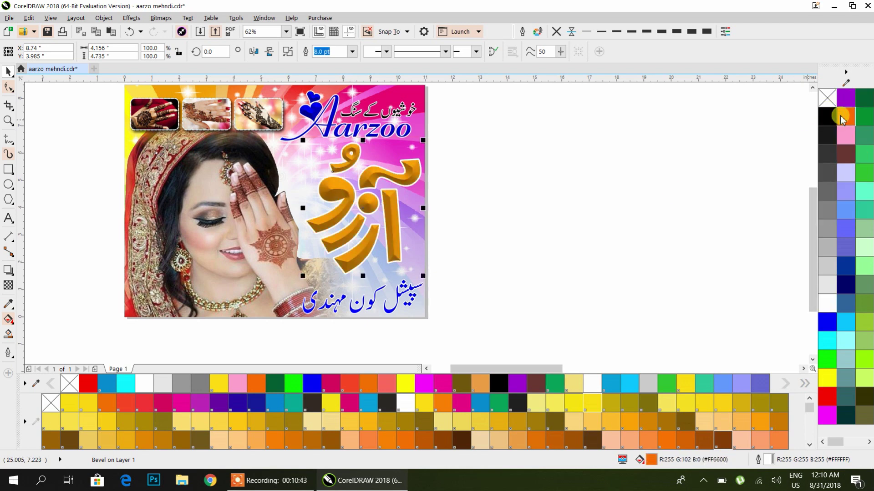
pyautogui.click(844, 99)
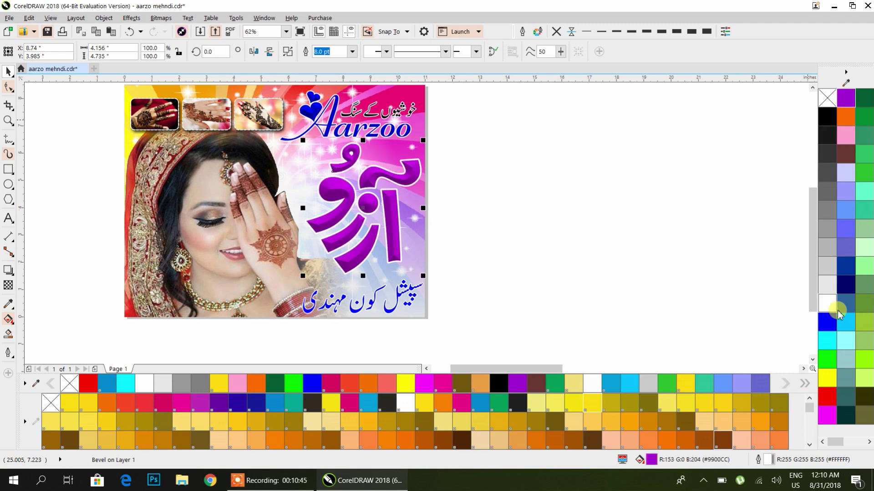
pyautogui.click(827, 398)
pyautogui.click(547, 267)
# Try purple, yellow and white fills with a magenta outline on the Urdu text line سپیشل کون مہندی
pyautogui.scroll(-4, 495, 225)
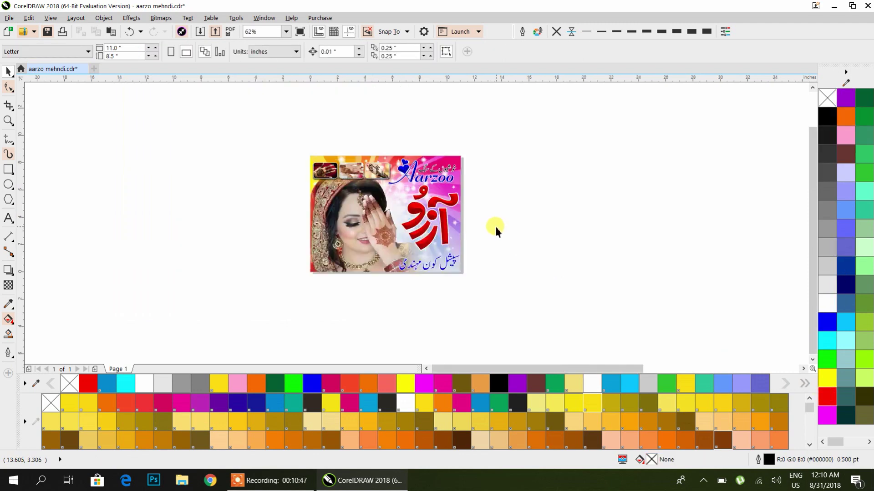
pyautogui.moveTo(493, 229); pyautogui.dragTo(442, 229)
pyautogui.scroll(2, 427, 221)
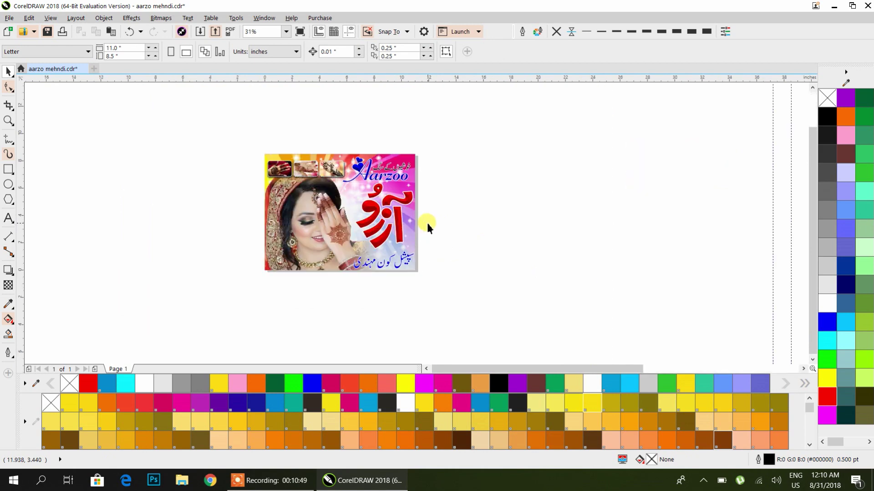
pyautogui.click(7, 120)
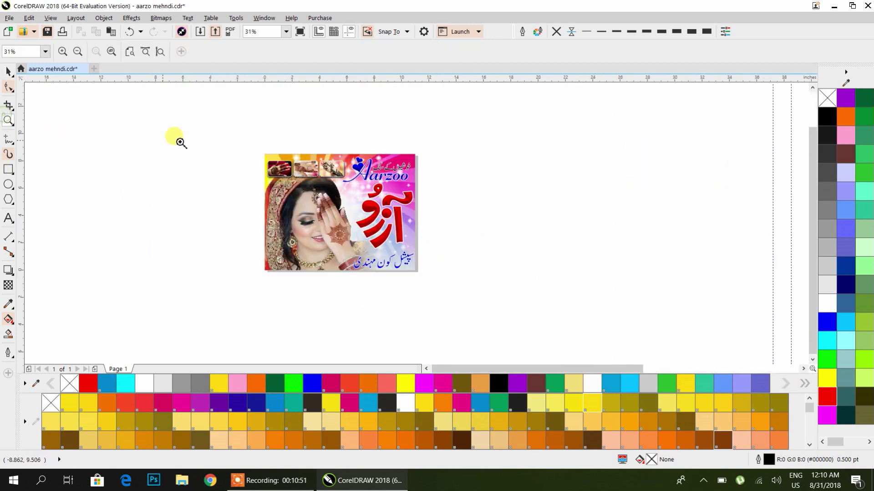
pyautogui.click(426, 282)
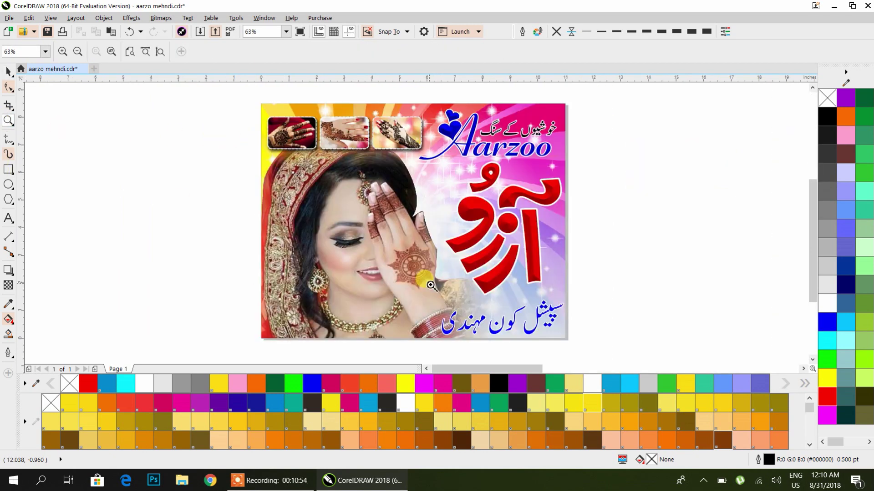
pyautogui.click(7, 72)
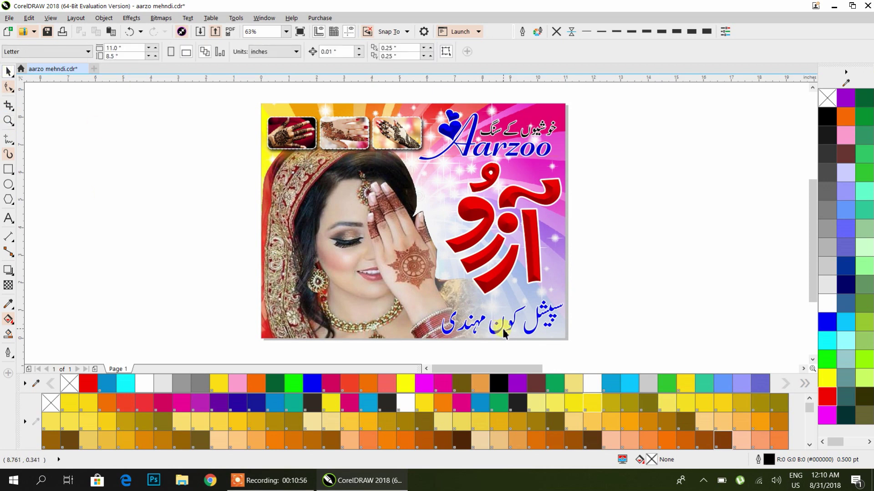
pyautogui.click(500, 329)
pyautogui.click(522, 385)
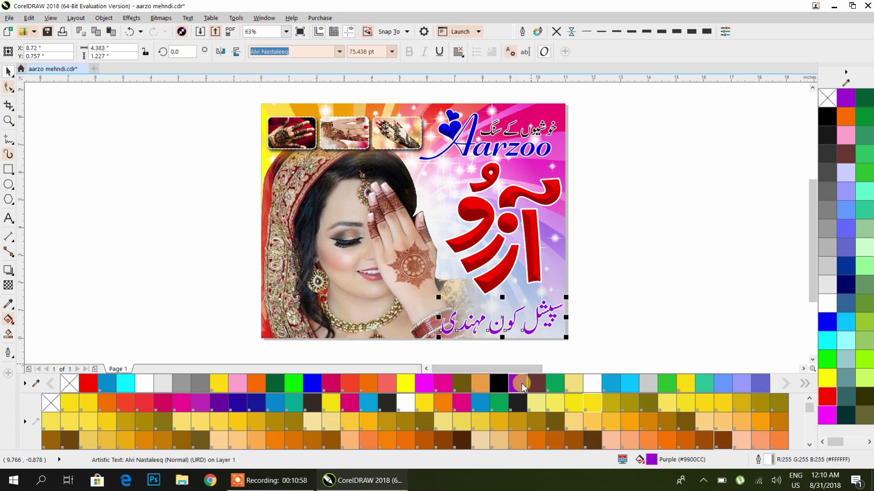
pyautogui.rightClick(424, 386)
pyautogui.click(406, 384)
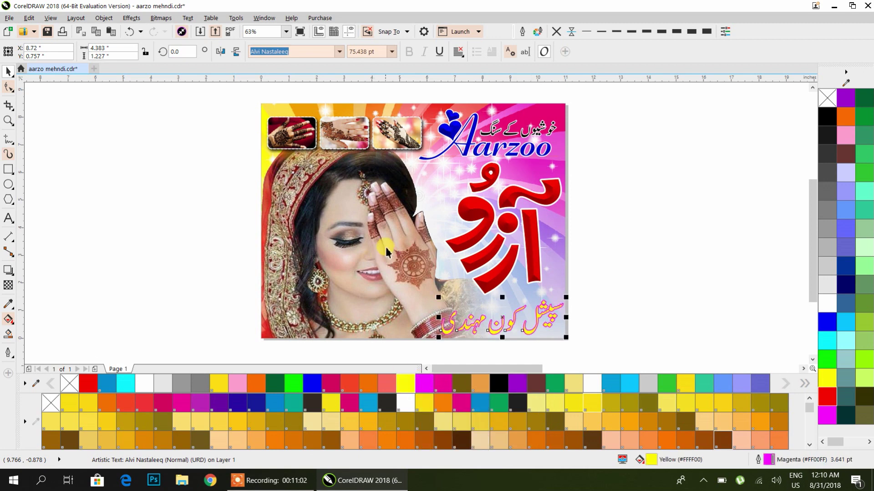
pyautogui.hscroll(3, 385, 247)
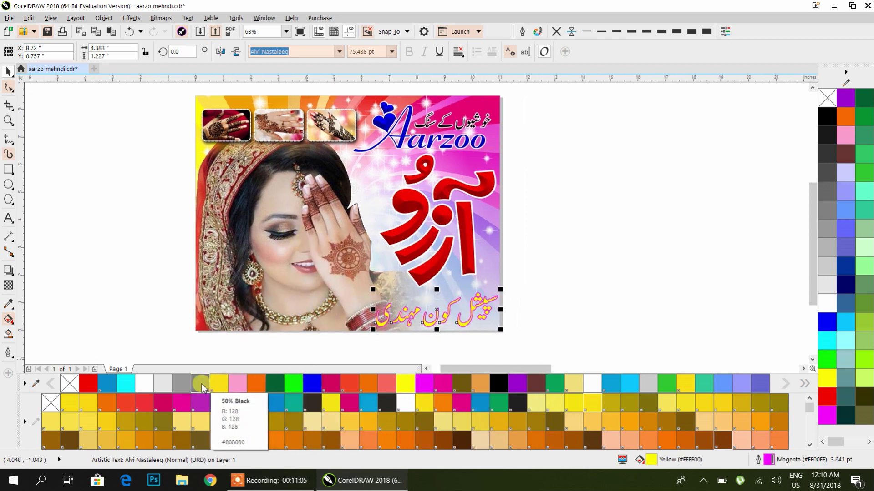
pyautogui.click(147, 384)
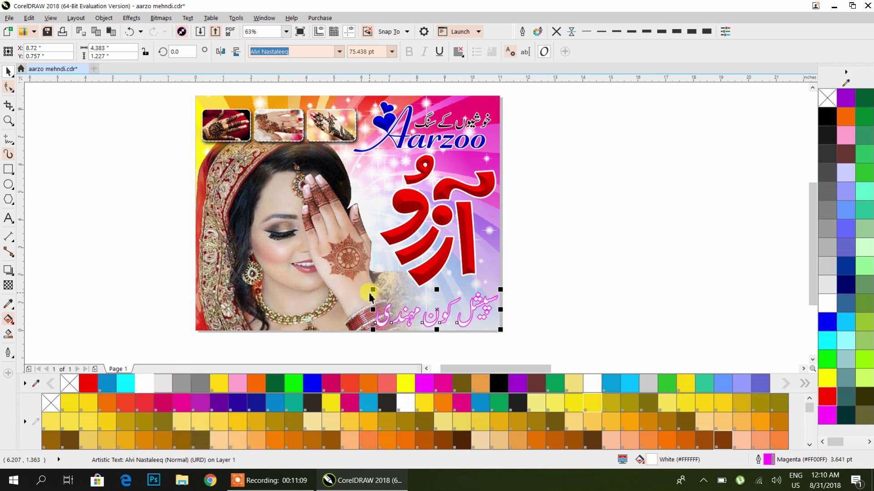
# Enlarge the Urdu text line سپیشل کون مہندی to about 5.2 by 1.455 inches and give it a blue fill and cyan outline
pyautogui.moveTo(372, 289); pyautogui.dragTo(350, 283)
pyautogui.rightClick(828, 339)
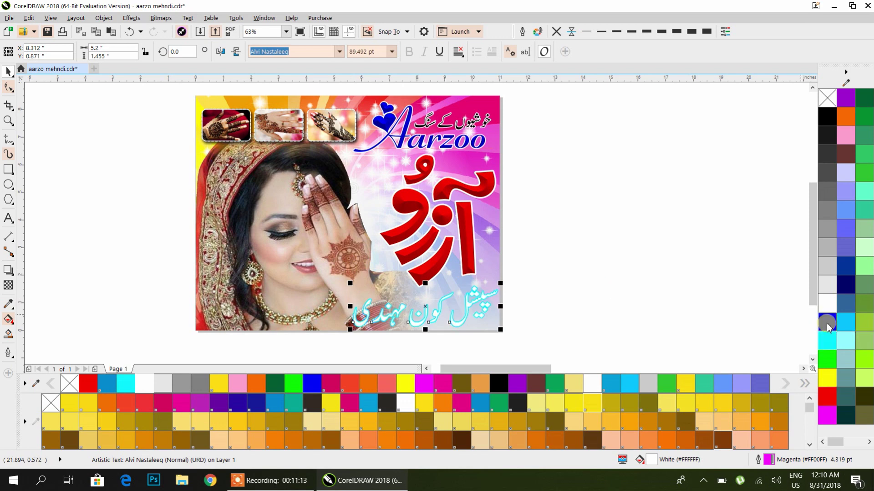
pyautogui.click(827, 323)
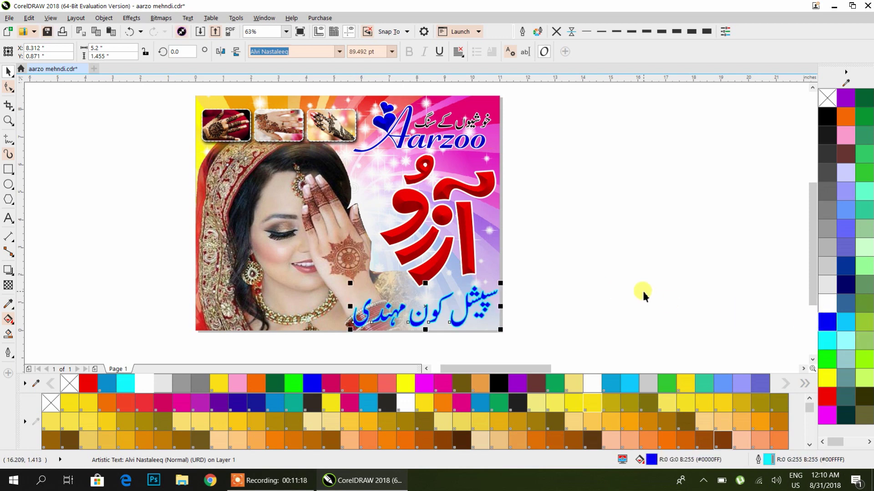
pyautogui.click(643, 291)
# View the rebuilt design together with the original one, and minimize the drawing window to show the desktop
pyautogui.scroll(-1, 596, 241)
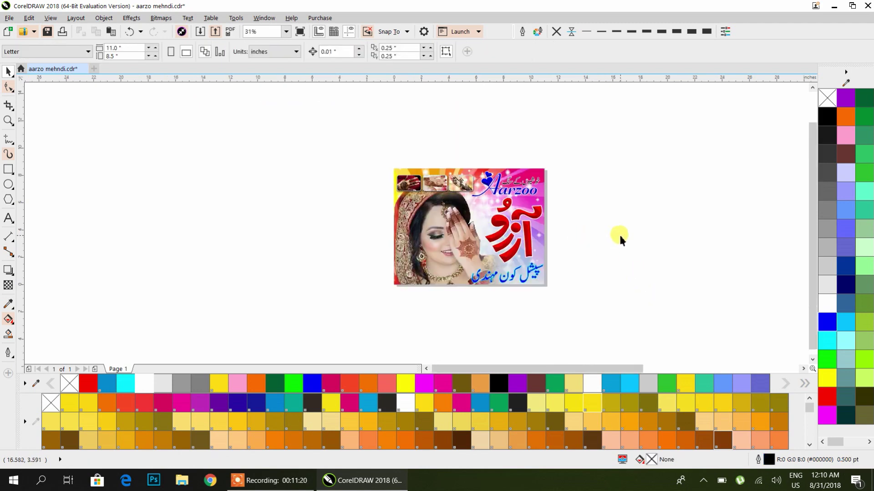
pyautogui.moveTo(620, 235); pyautogui.dragTo(334, 228)
pyautogui.scroll(-1, 385, 214)
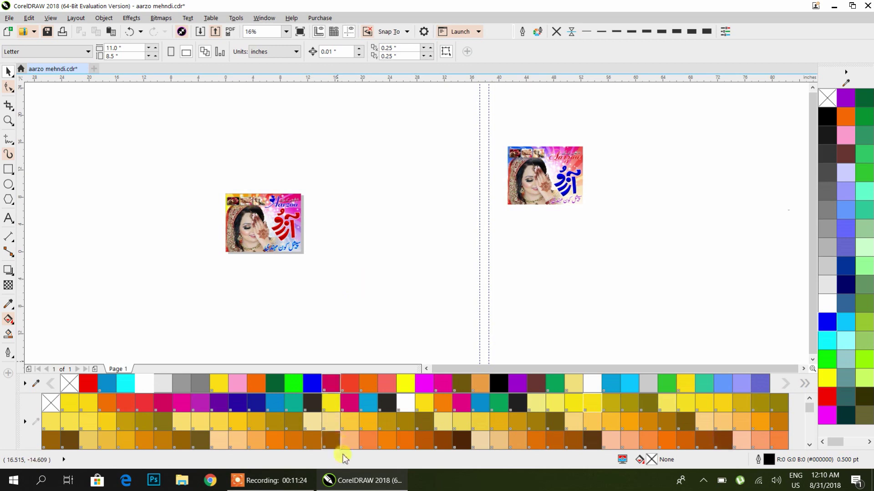
pyautogui.click(350, 480)
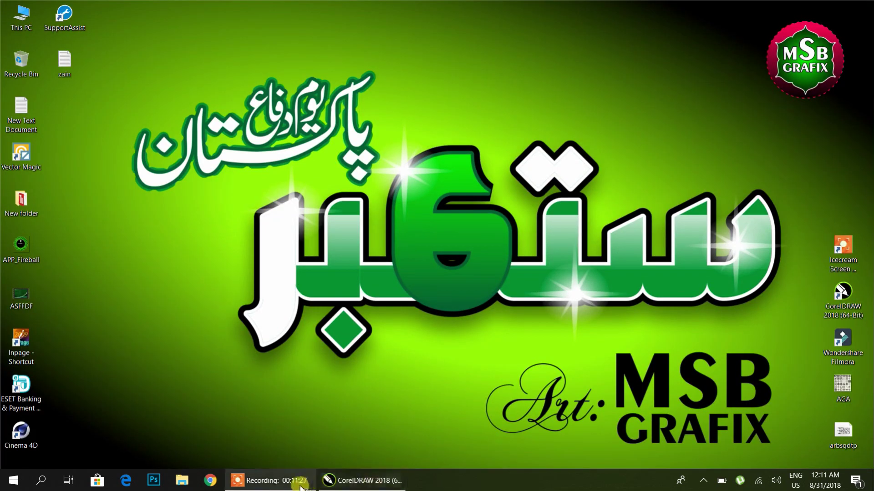